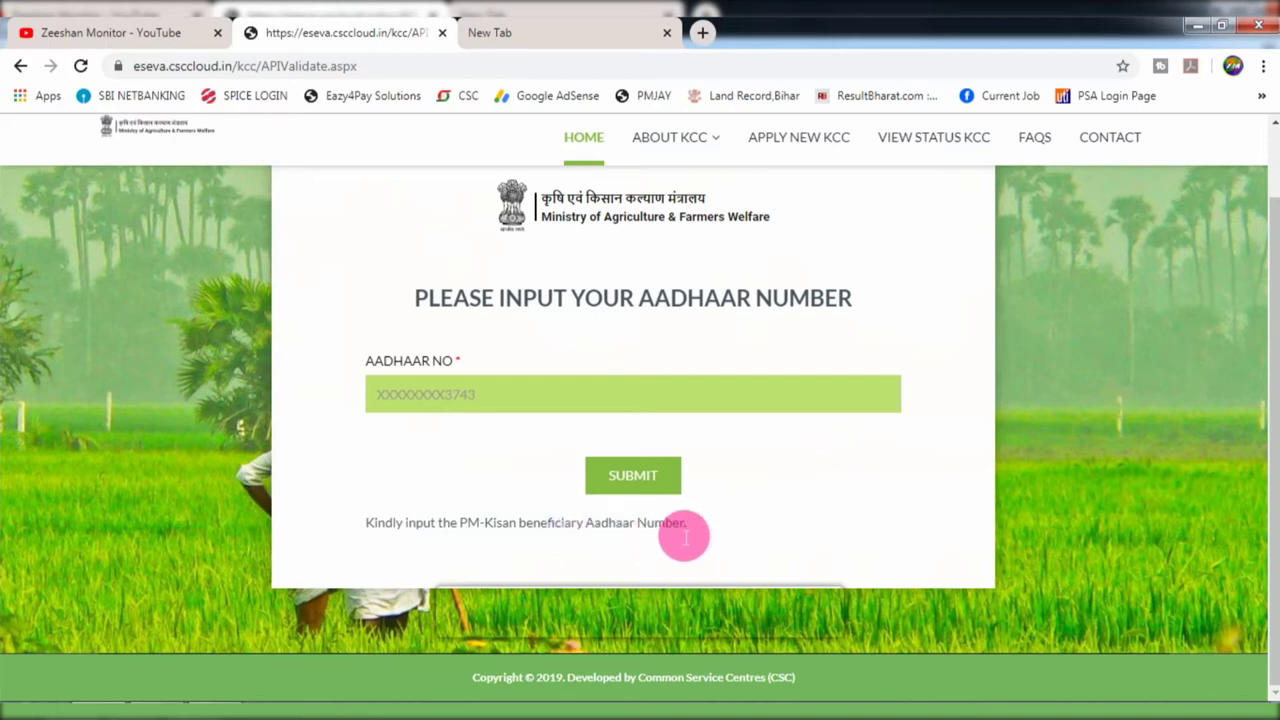
Step: Enter the PM-Kisan beneficiary's Aadhaar number and submit it to open the loan application form
drag(693, 538, 500, 532)
click(500, 491)
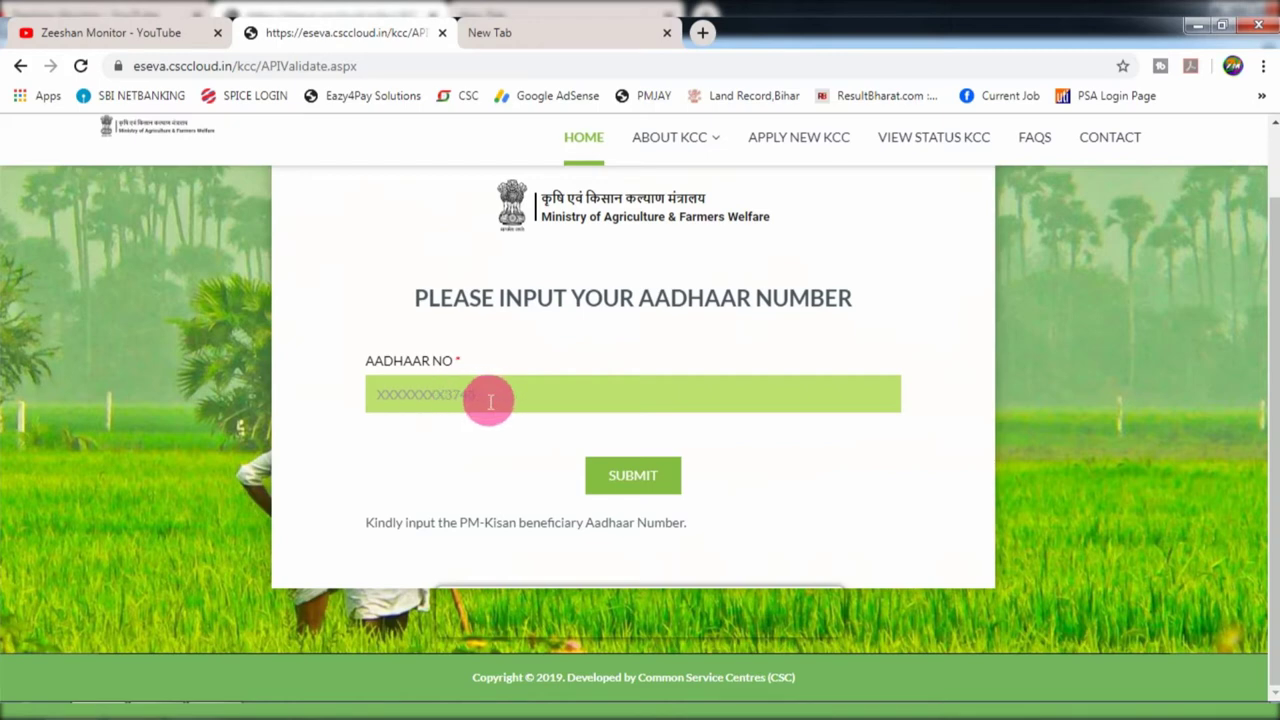
key(ctrl+v)
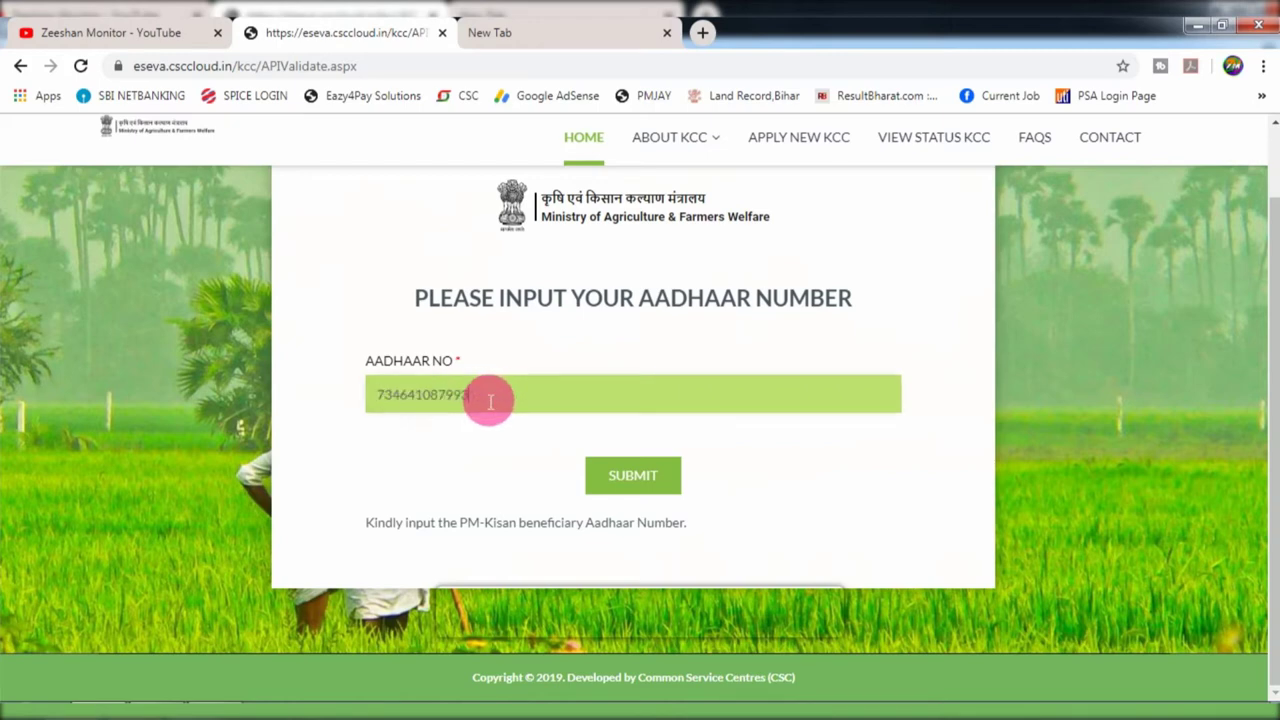
click(638, 476)
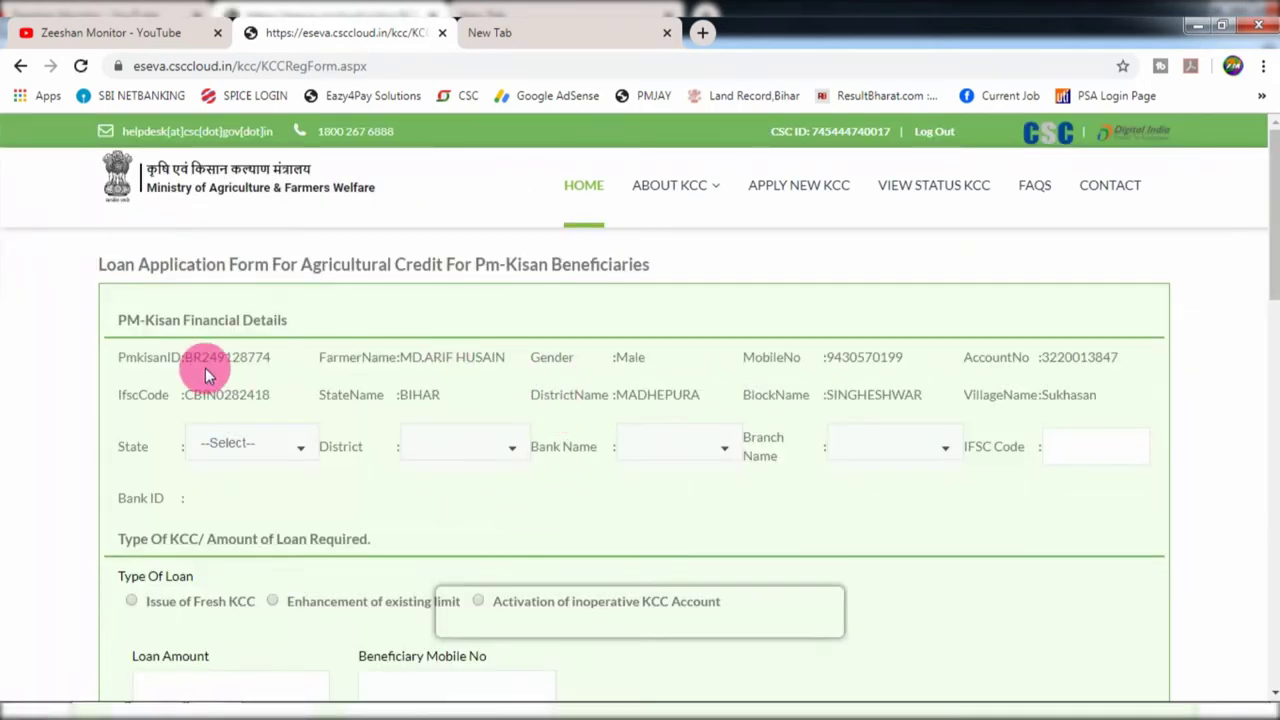
Step: Set the state to BIHAR and the district to Madhepura in the PM-Kisan Financial Details section
scroll(205, 368, down, 1)
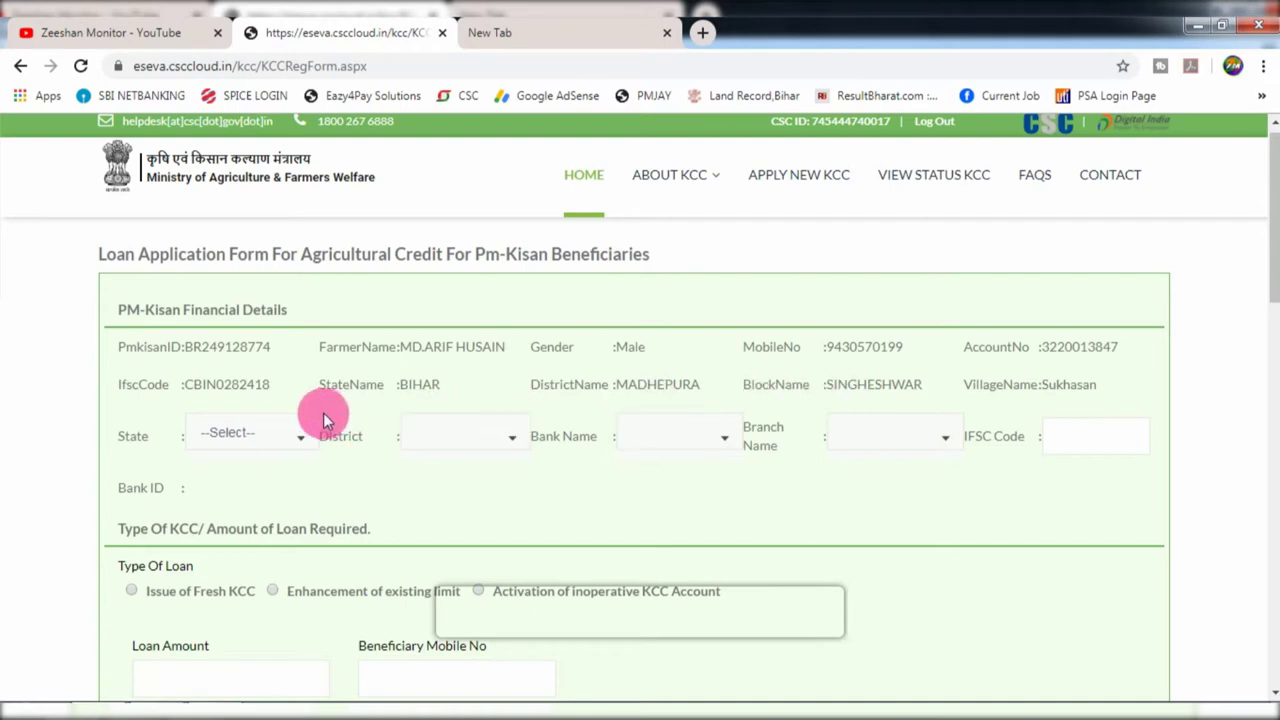
click(237, 440)
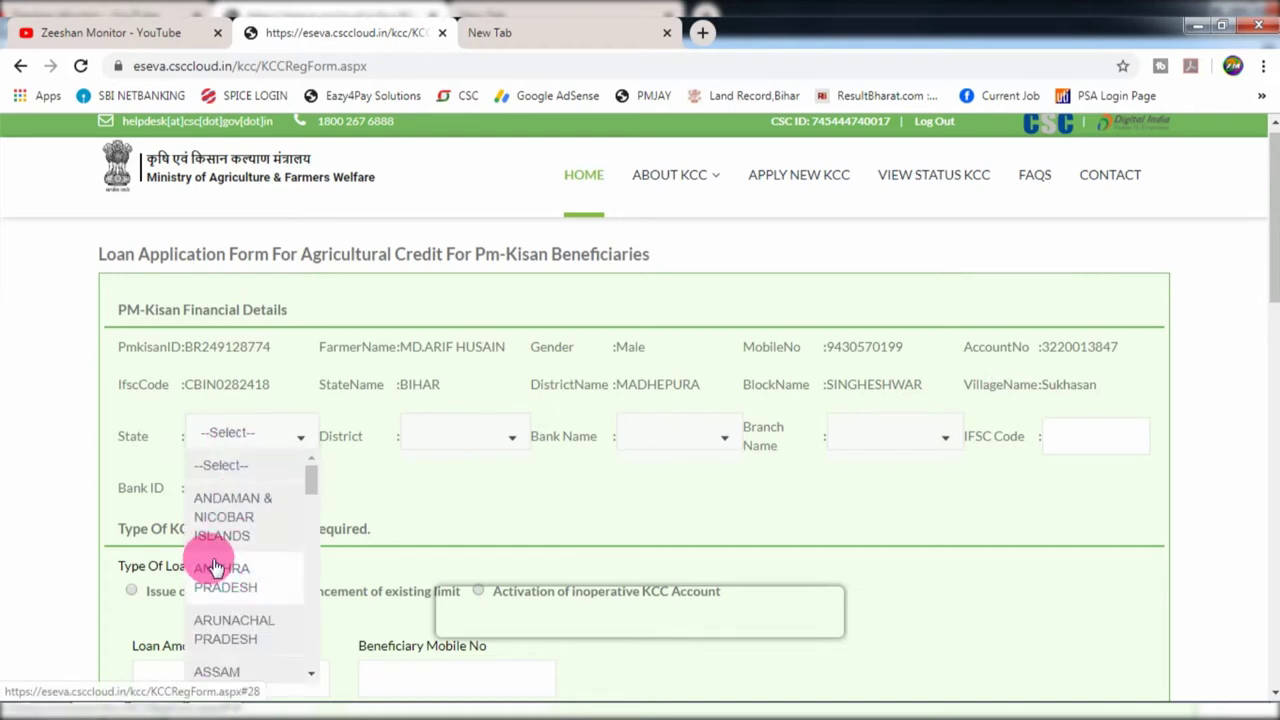
key(b)
key(Return)
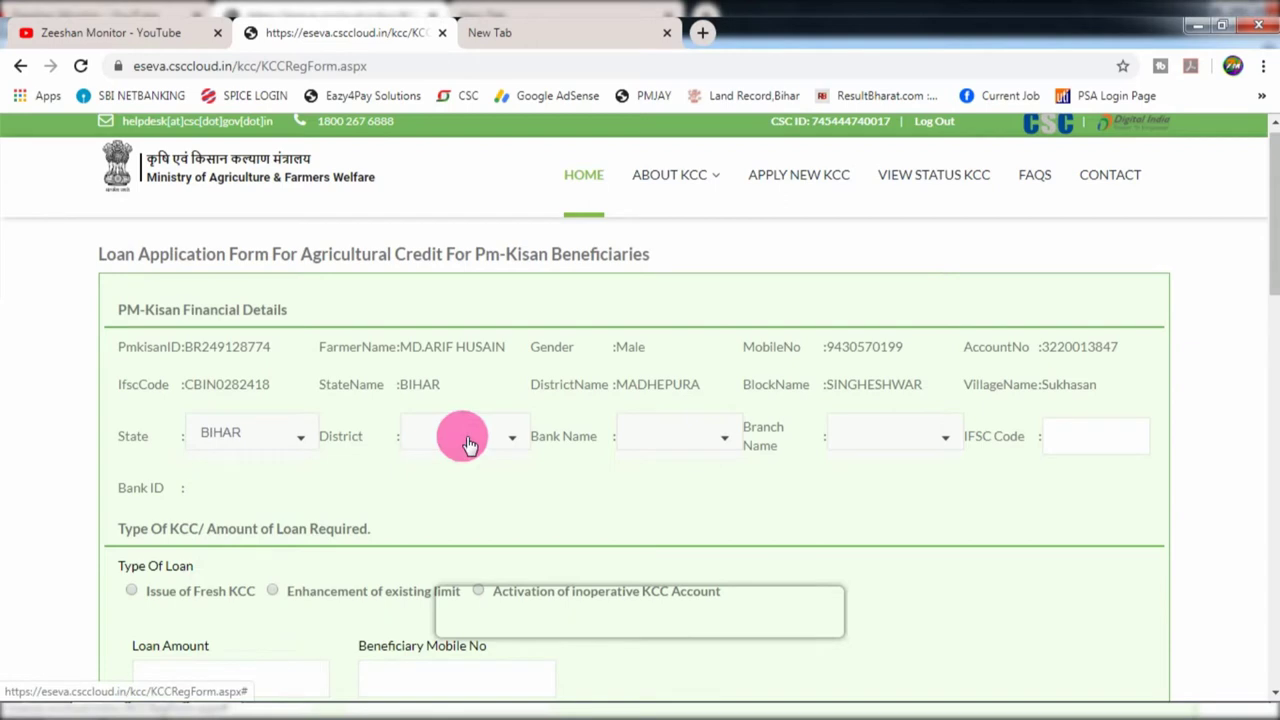
click(452, 433)
key(m)
key(Return)
Step: Choose Central Bank Of India as the bank and GAURIPUR as its branch
click(695, 432)
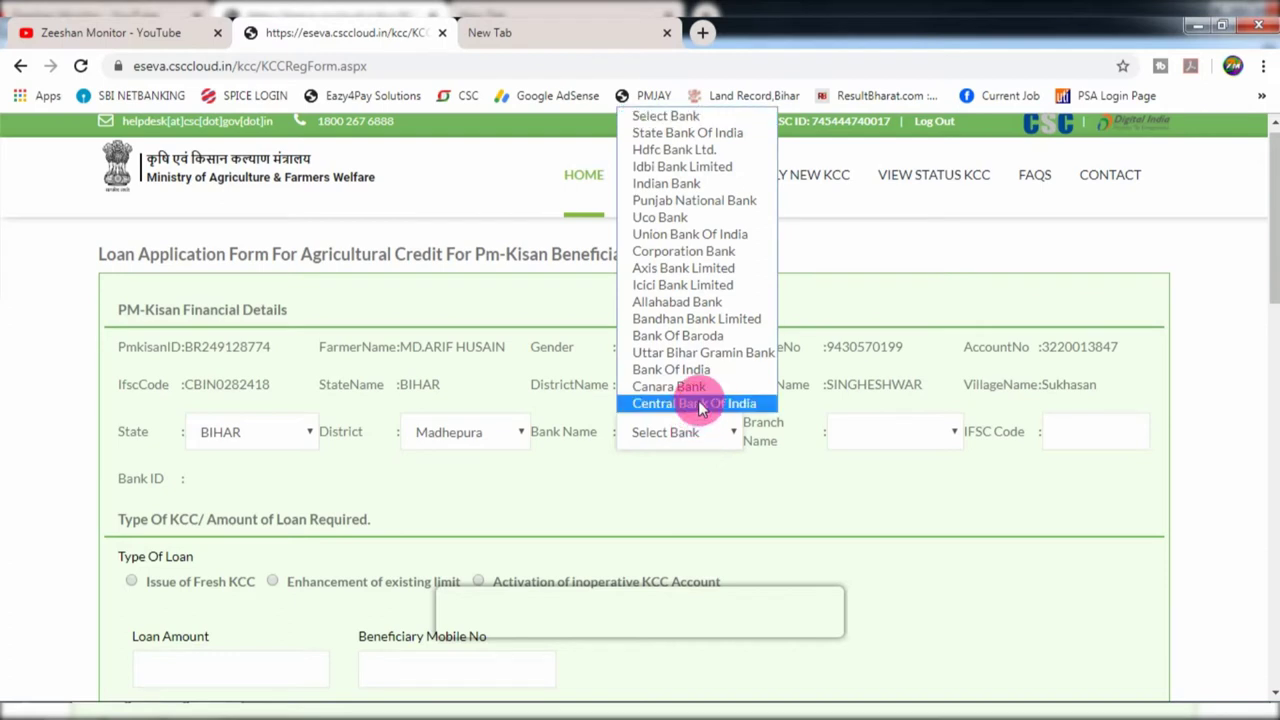
click(697, 403)
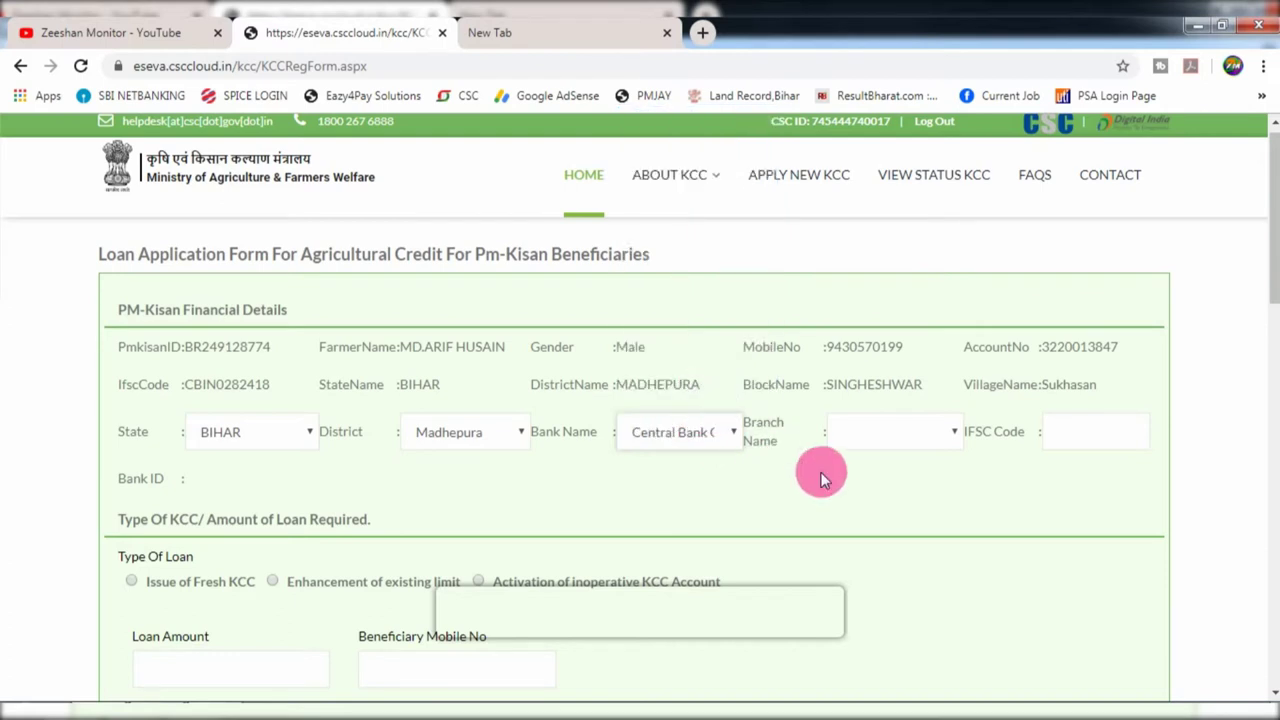
click(878, 436)
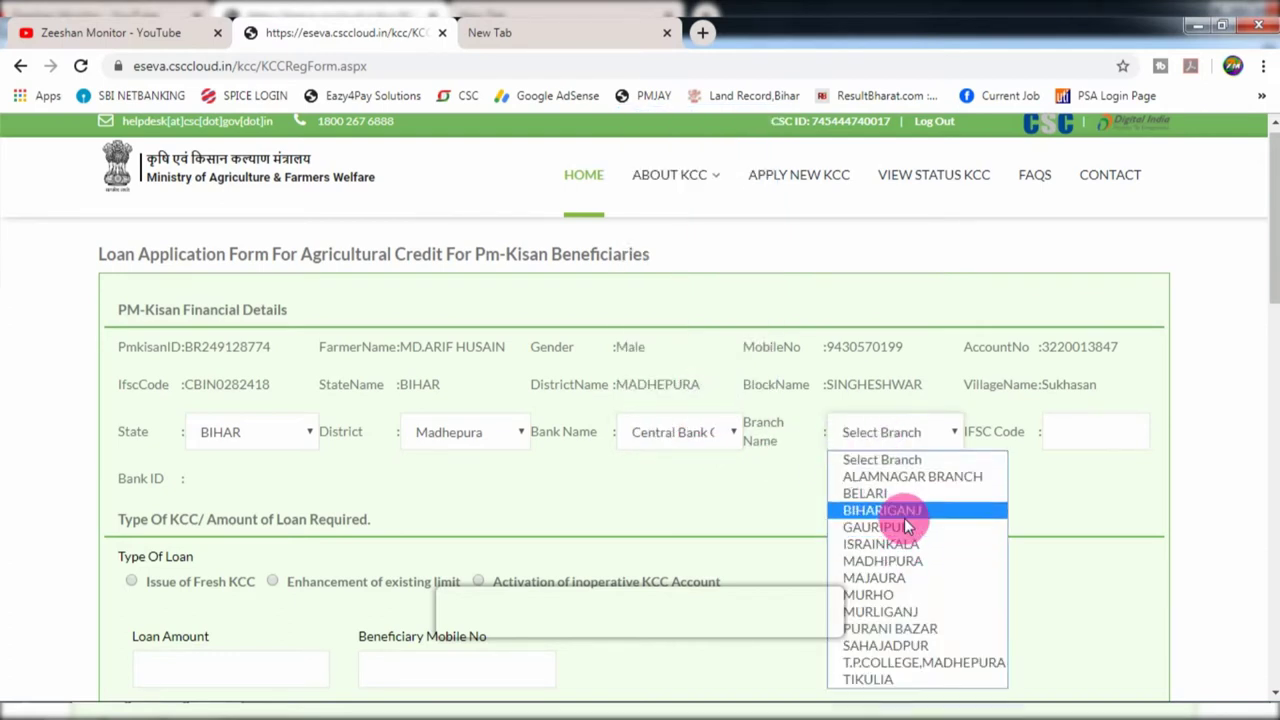
click(910, 531)
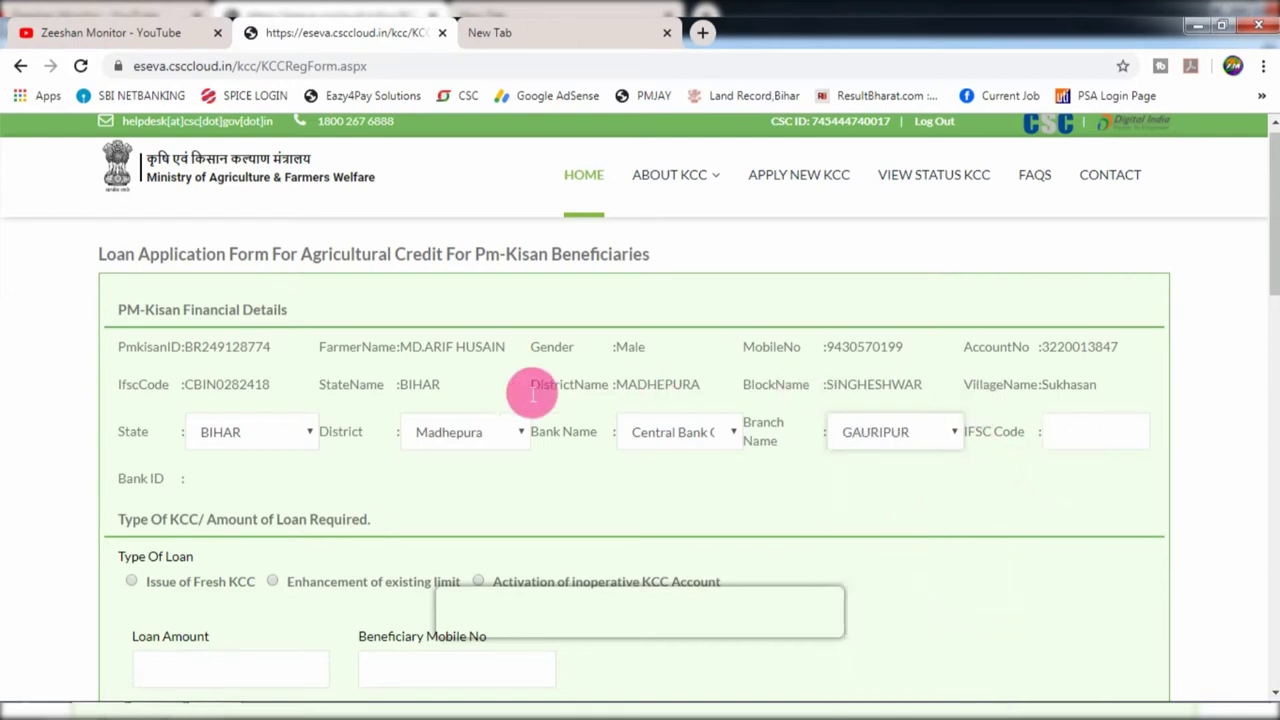
Step: Fill in the IFSC Code field with CBIN0282418 from the beneficiary's PM-Kisan details
drag(186, 381, 266, 392)
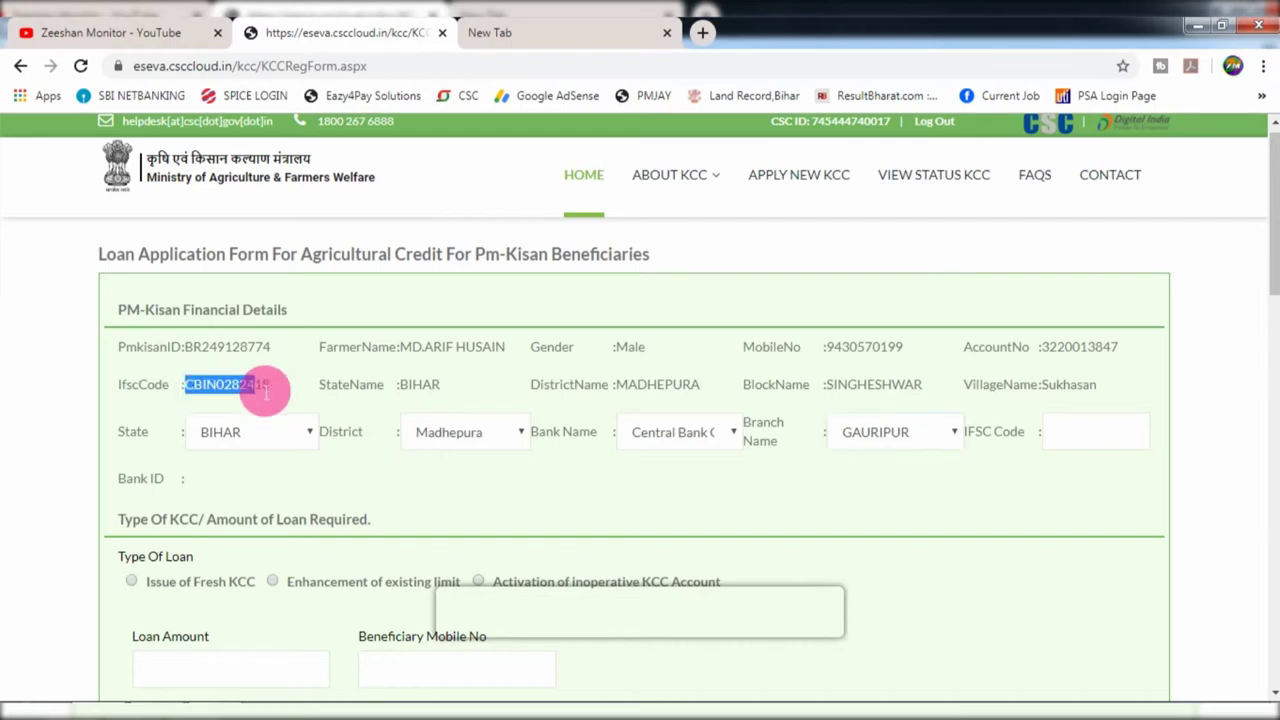
click(1076, 432)
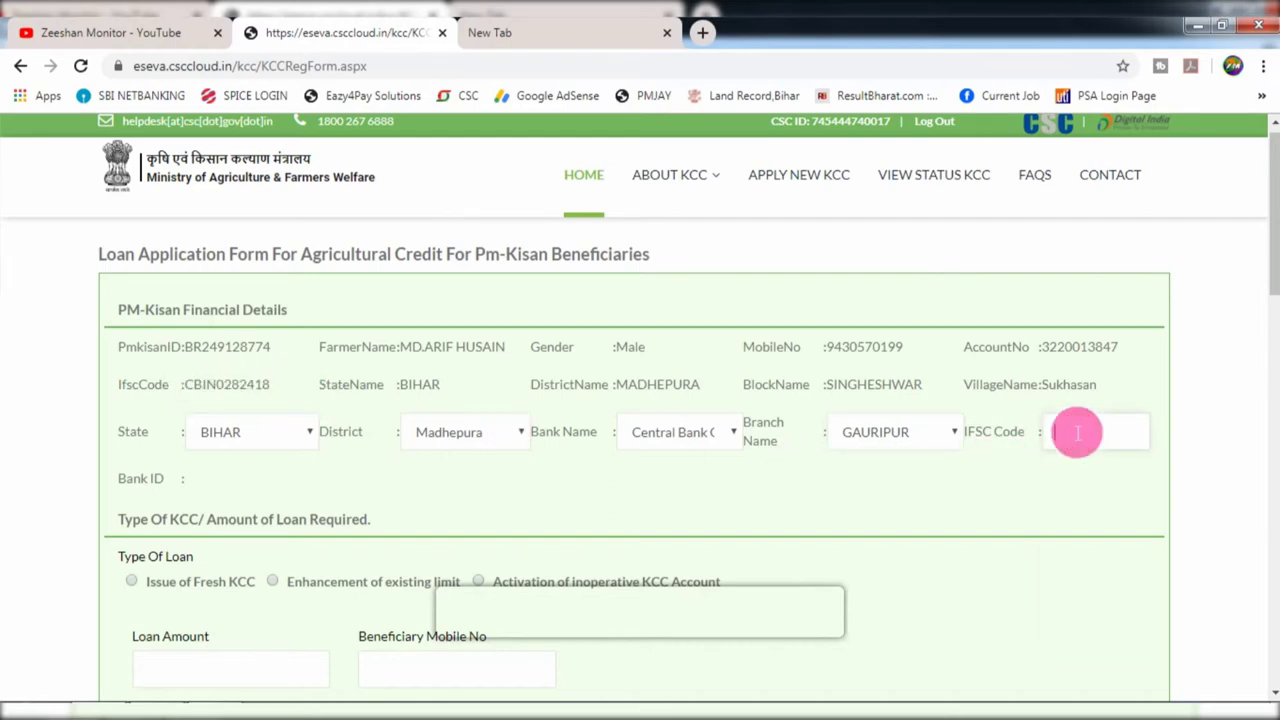
text(CBIN0282418)
click(940, 494)
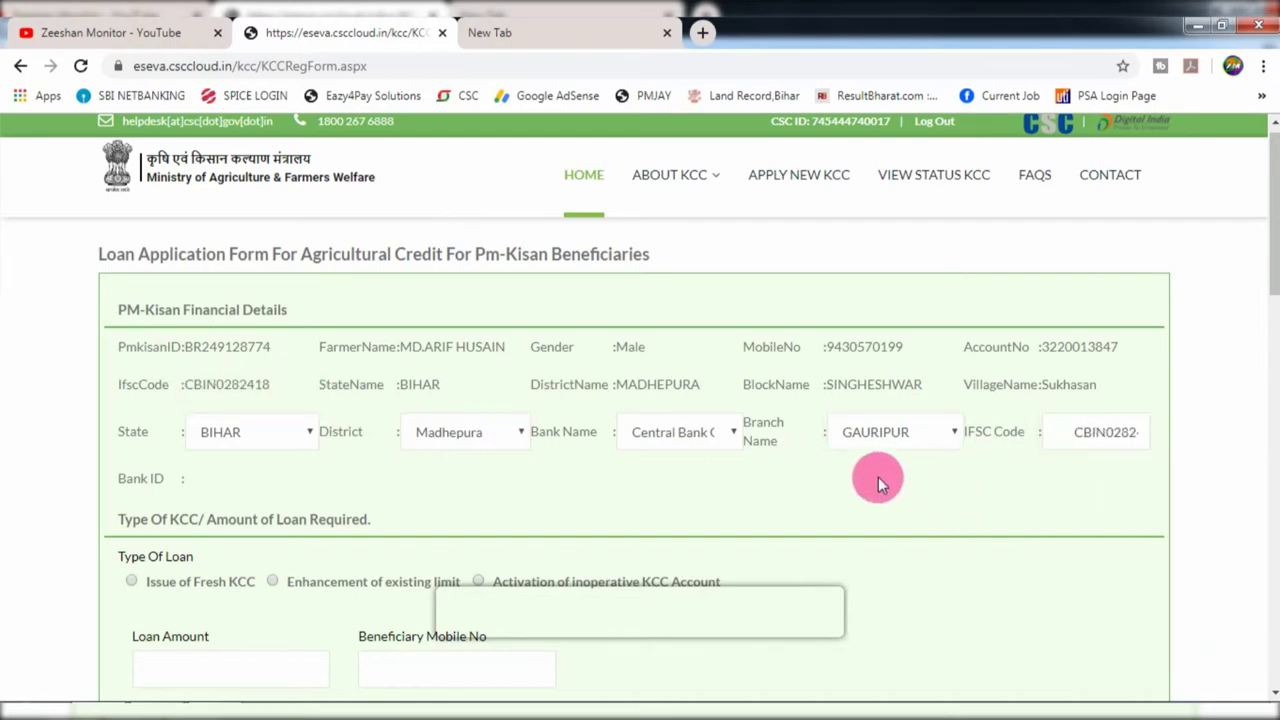
Step: Set the type of loan to Issue of Fresh KCC and the loan amount to 150000
scroll(194, 400, down, 4)
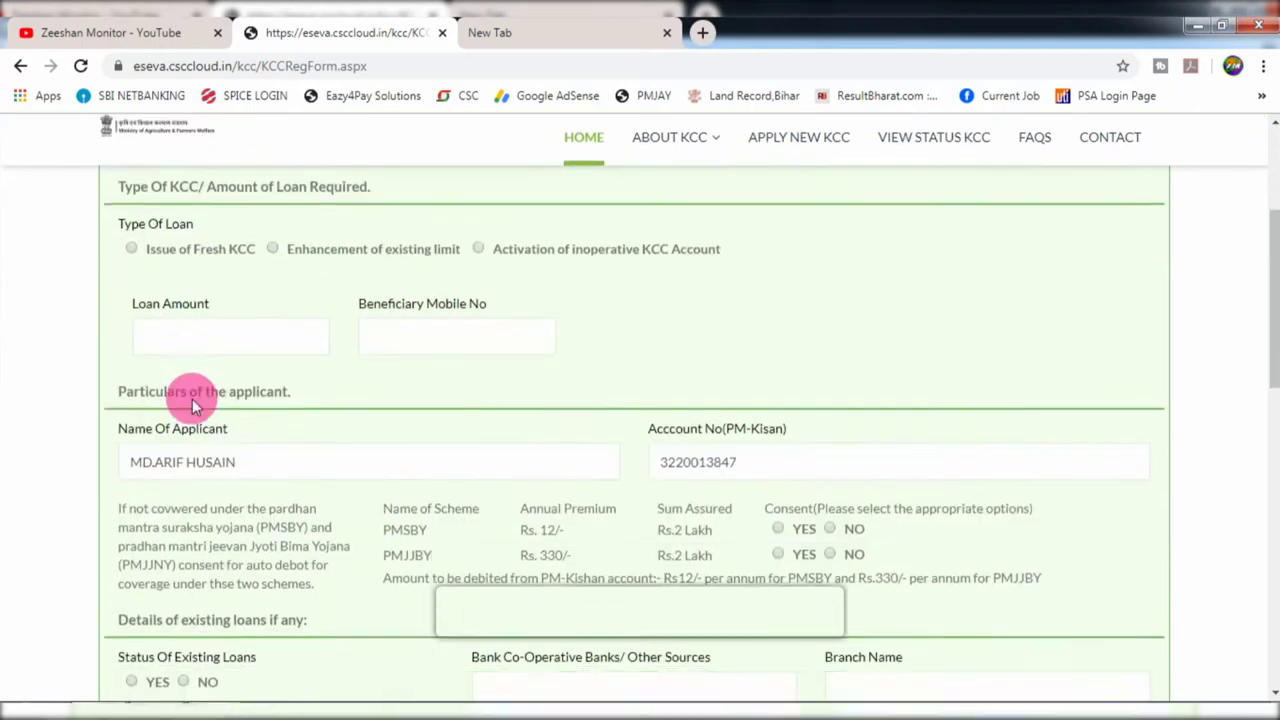
scroll(160, 310, up, 1)
scroll(160, 310, up, 1)
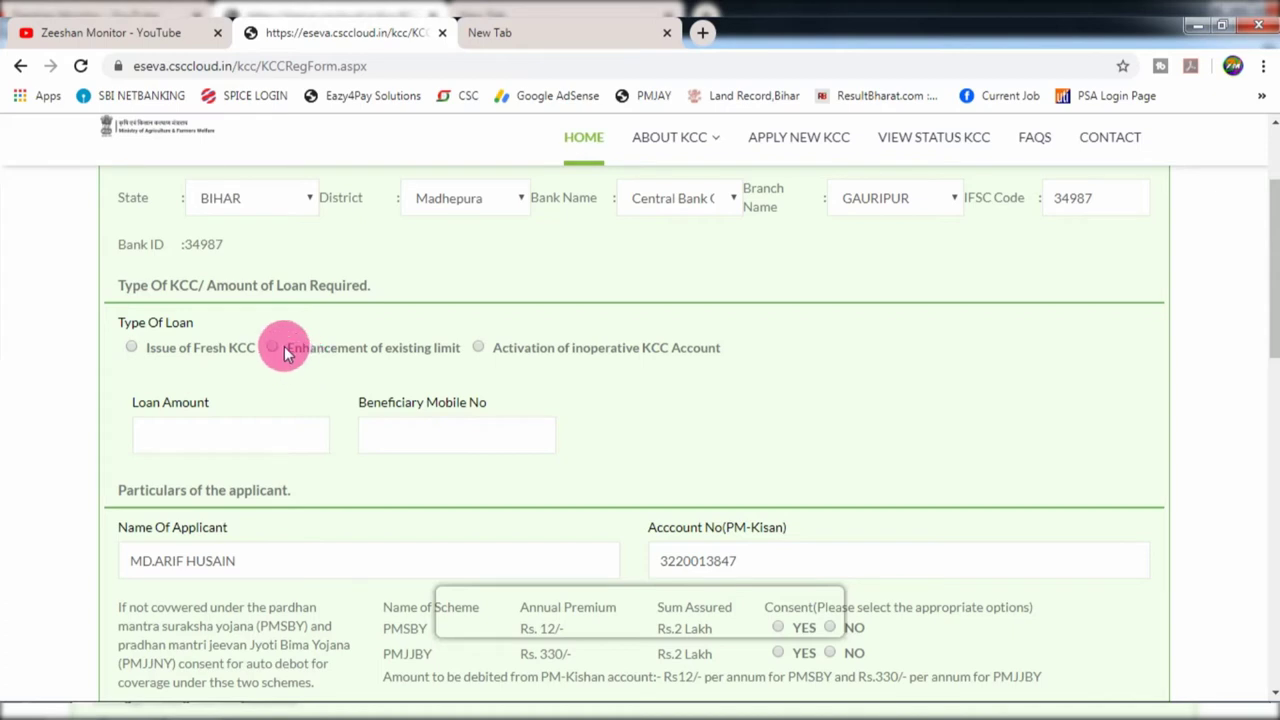
click(128, 350)
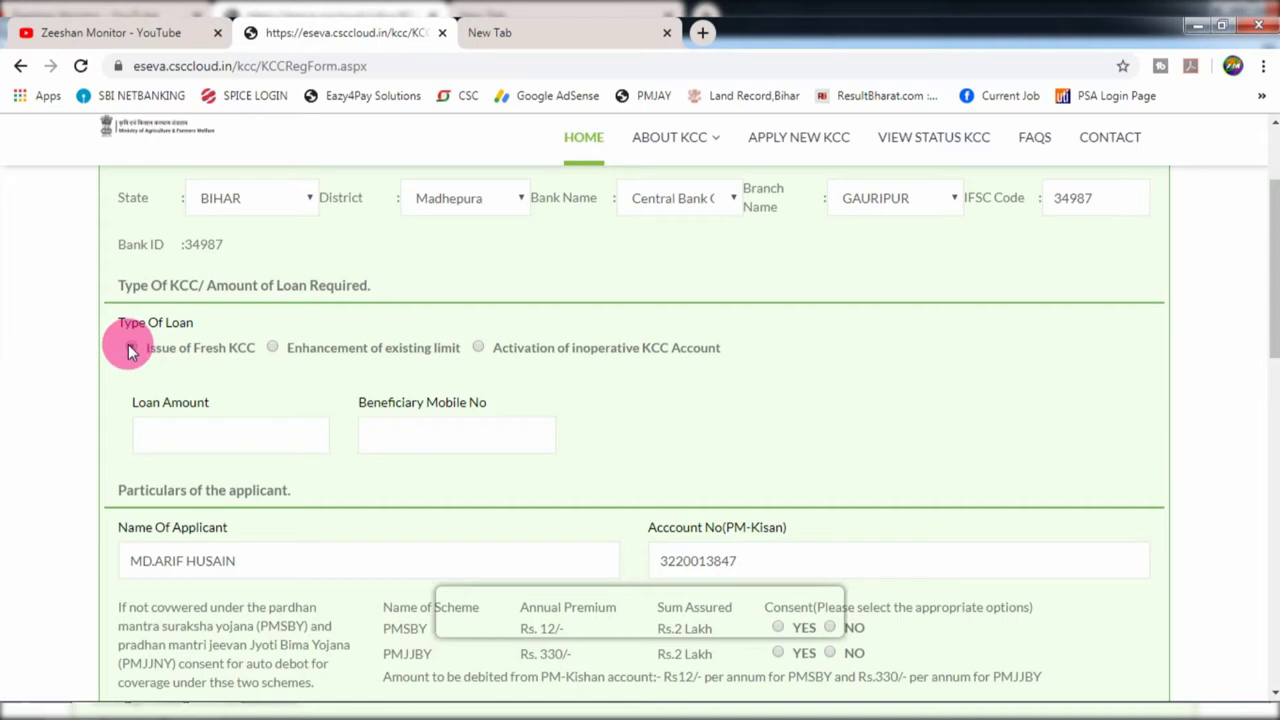
click(175, 444)
text(150000)
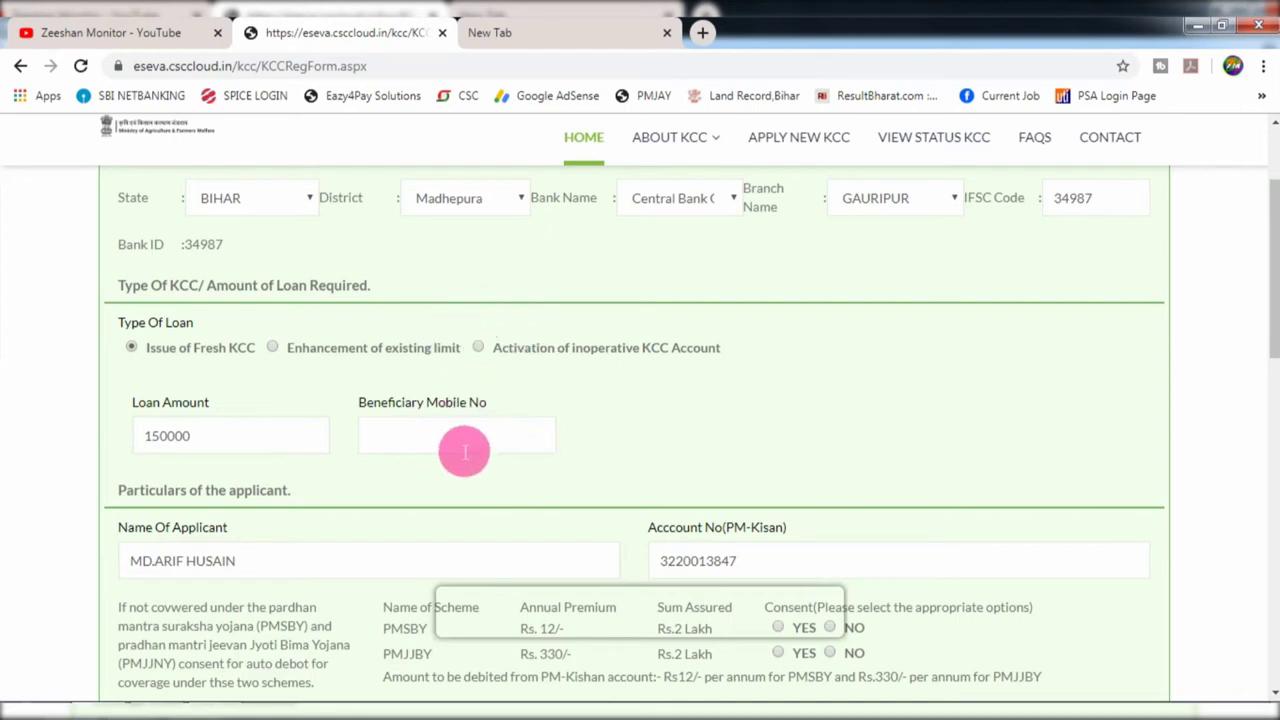
Step: Decline consent for both the PMSBY and PMJJBY insurance schemes by choosing NO for each
scroll(443, 426, down, 2)
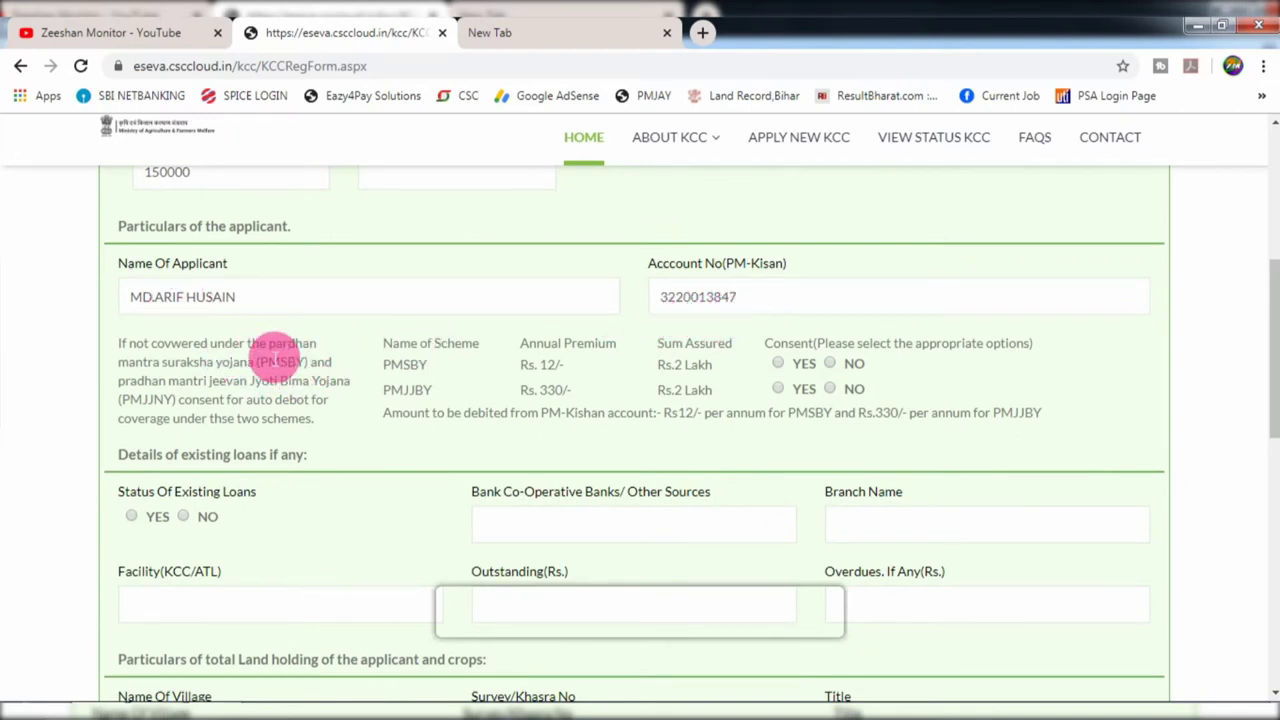
double_click(551, 366)
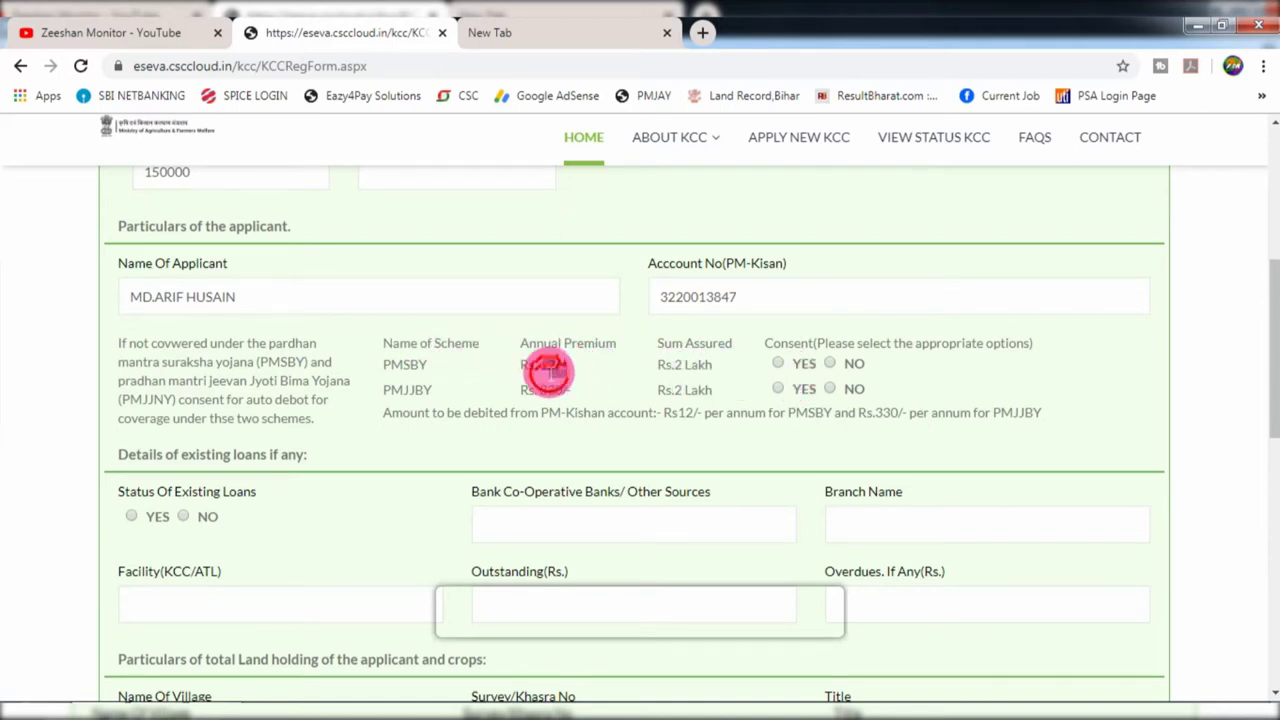
click(685, 367)
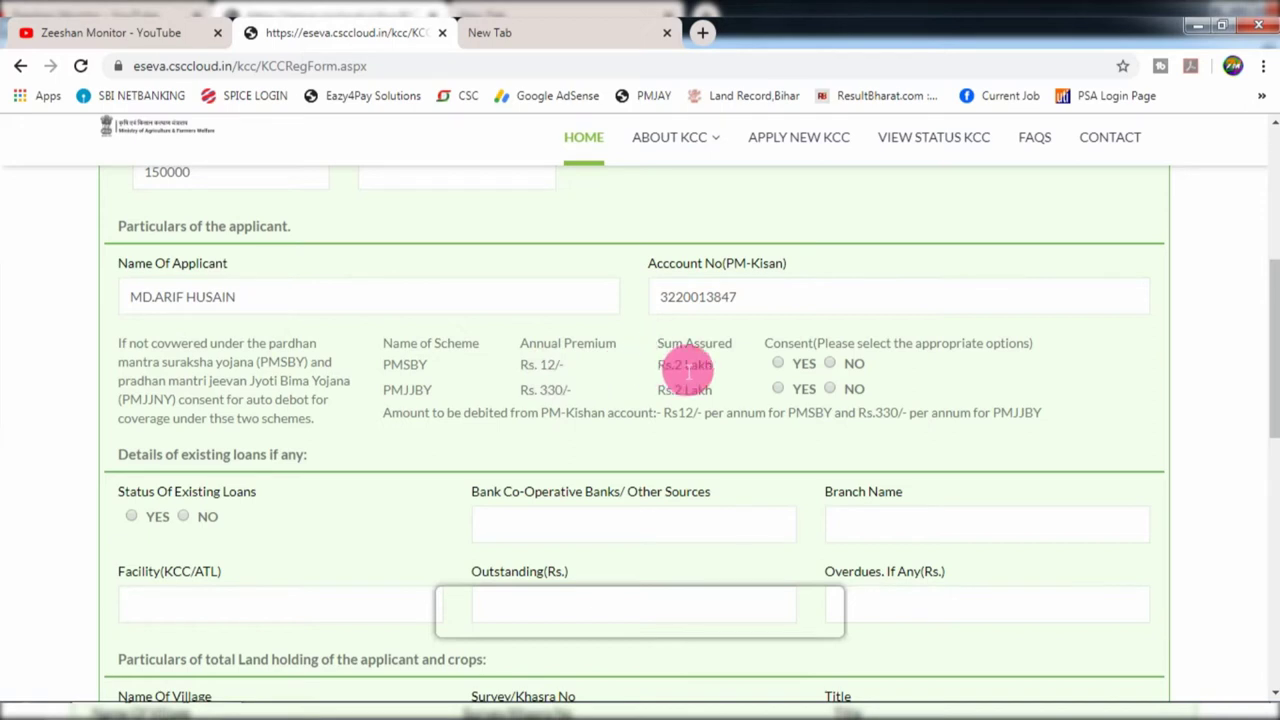
drag(684, 366, 692, 367)
click(684, 368)
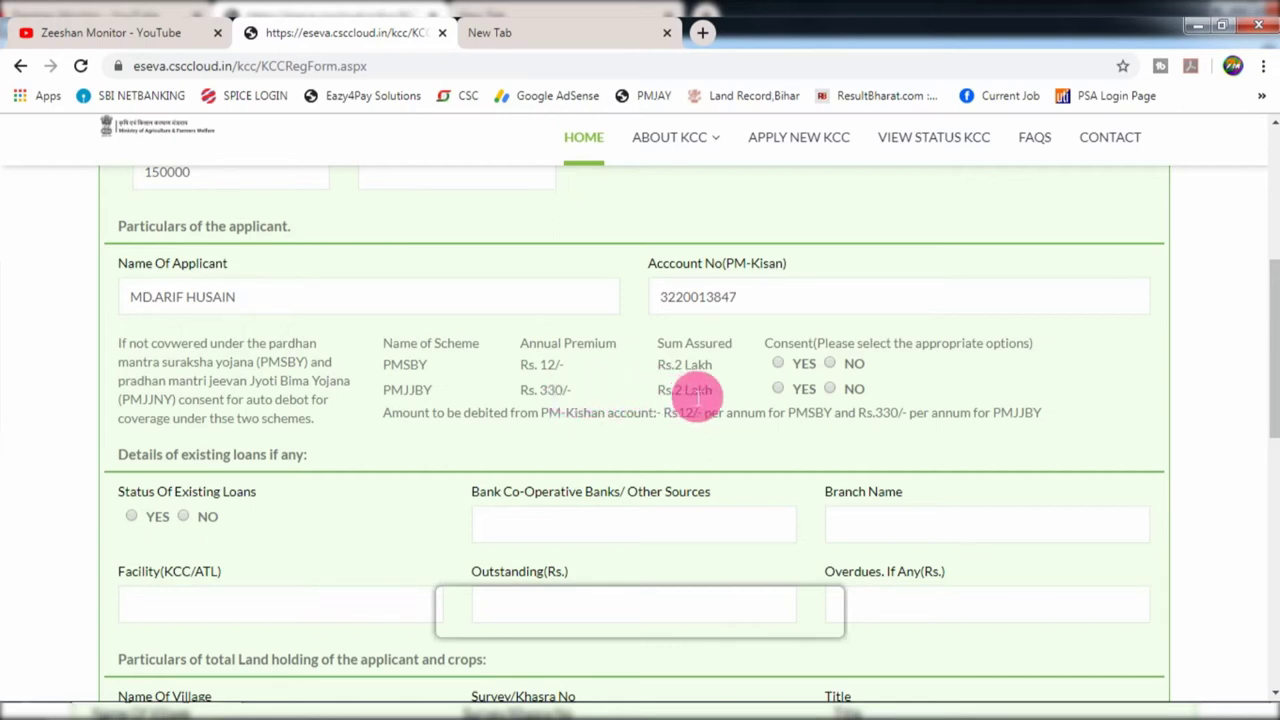
click(830, 364)
click(833, 390)
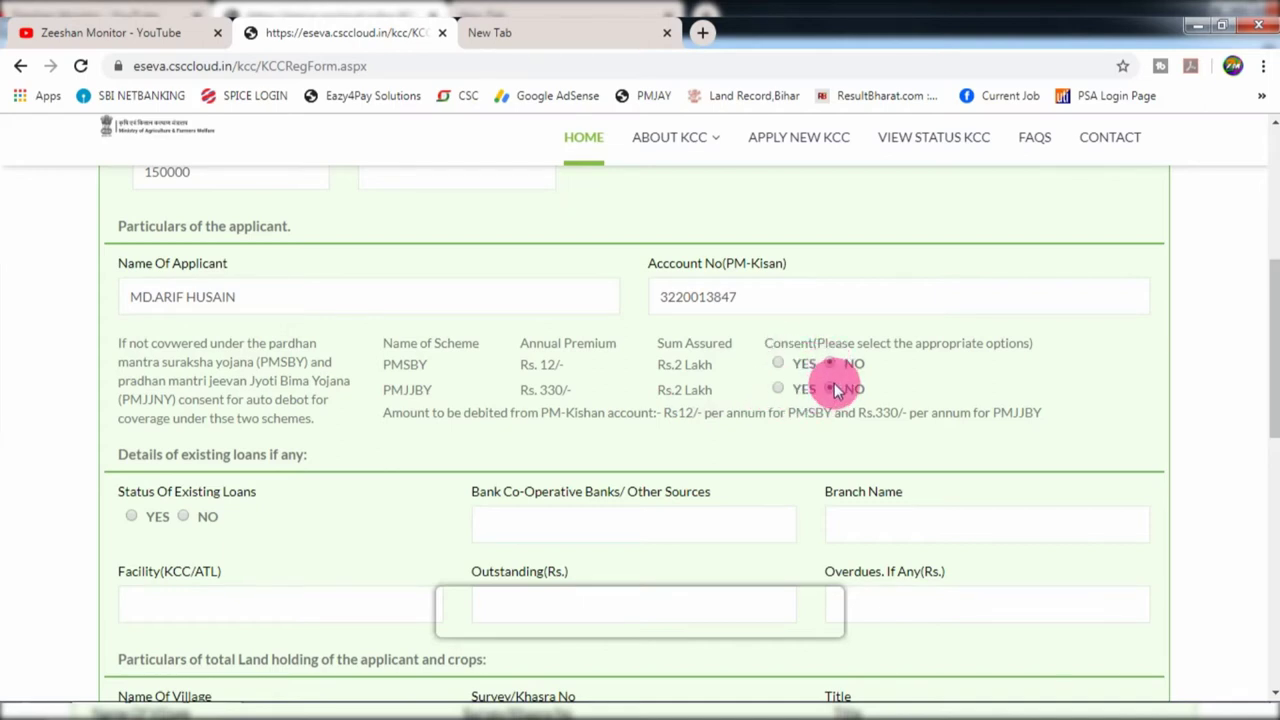
Step: Set the status of existing loans to NO in the existing loan details
scroll(838, 372, down, 2)
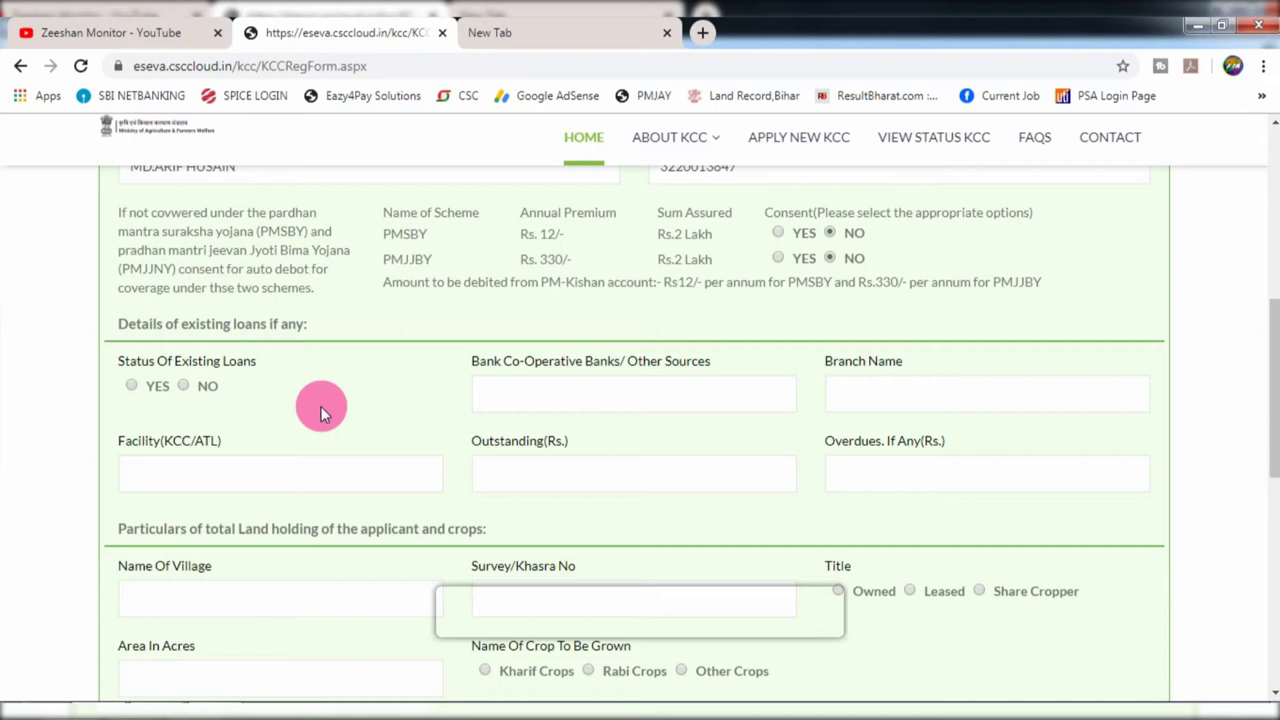
click(132, 387)
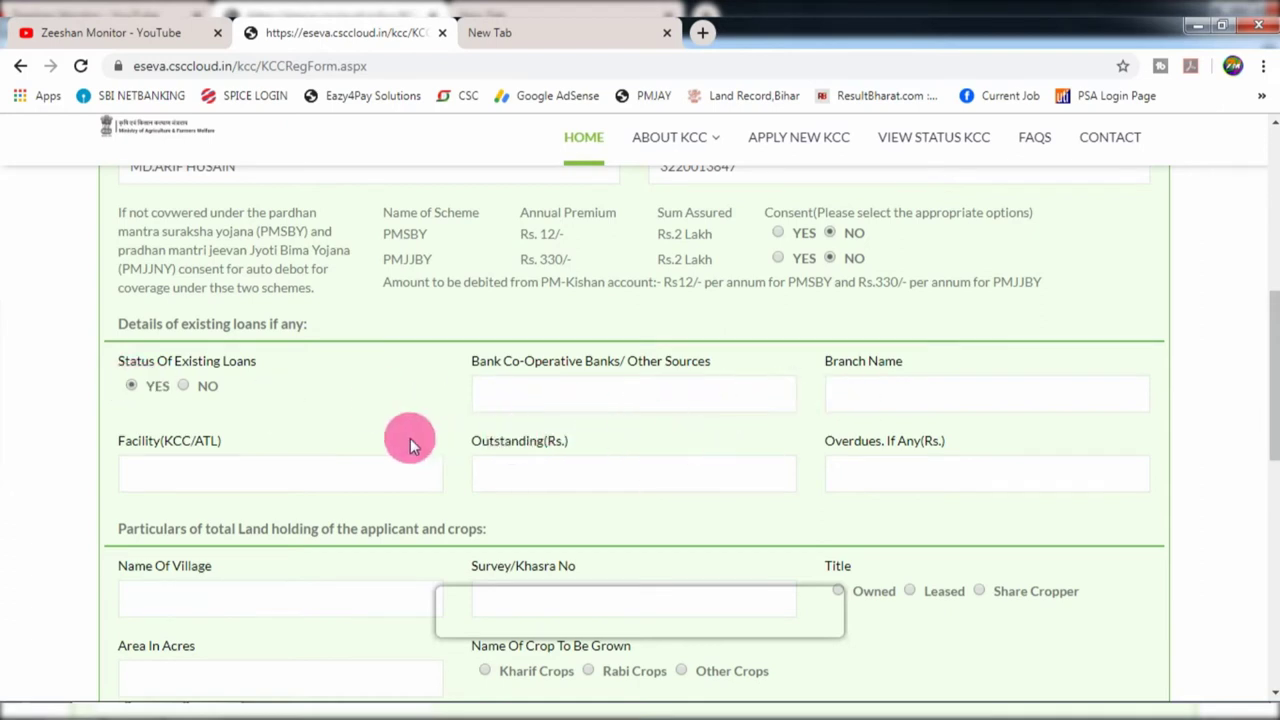
click(184, 387)
scroll(183, 390, down, 3)
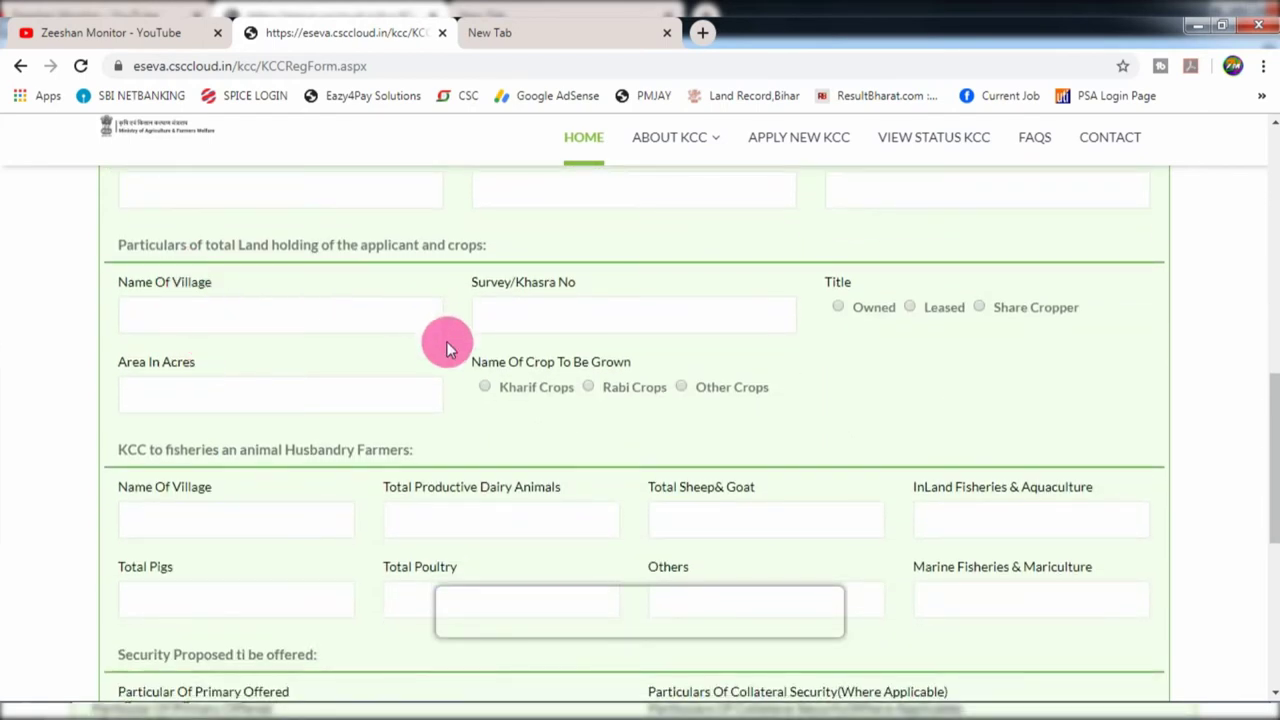
scroll(444, 355, up, 3)
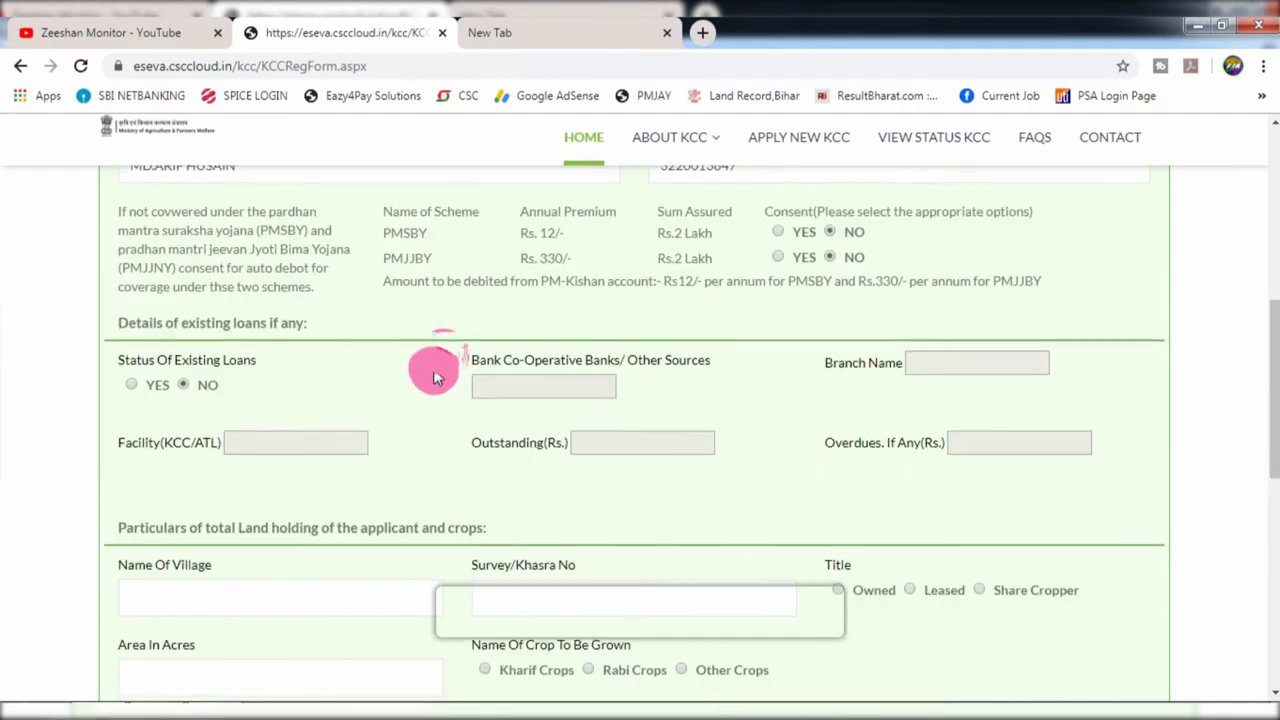
Step: Set the land title to Owned and the crop to be grown to Rabi Crops
scroll(437, 370, down, 3)
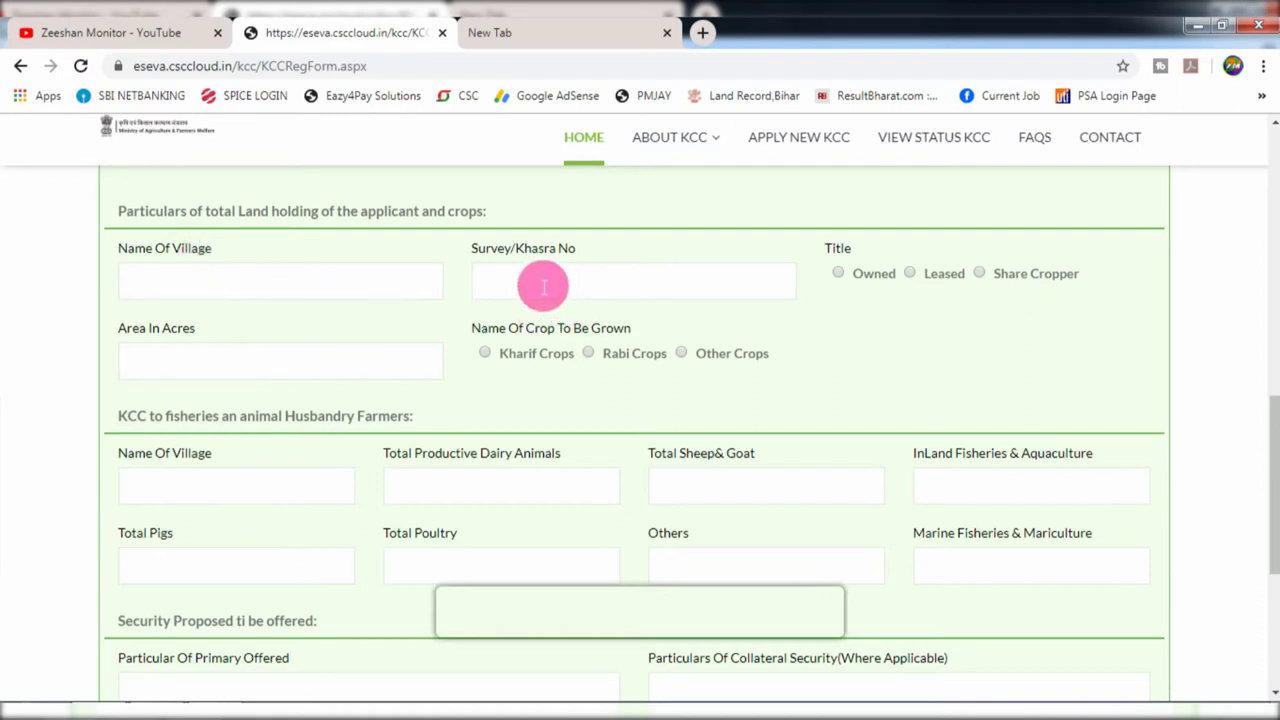
click(838, 273)
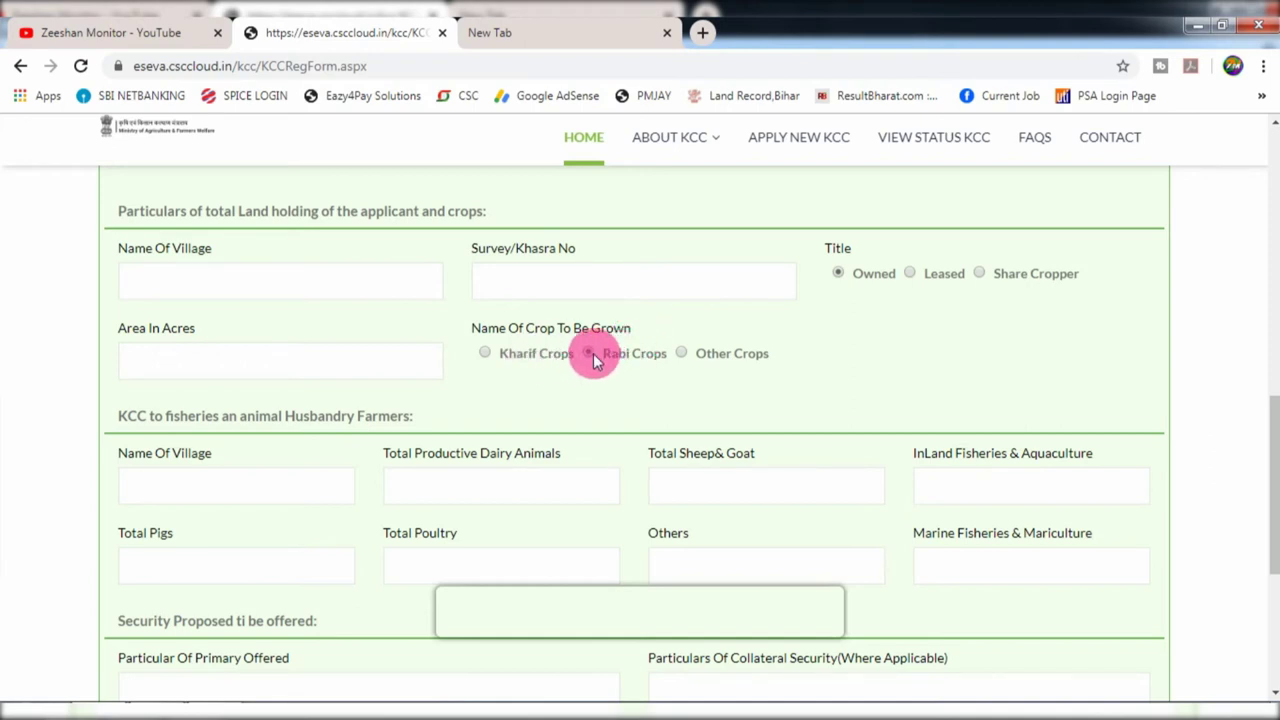
Step: Enter N/A for both the primary and collateral security particulars and accept the declaration
scroll(586, 345, down, 3)
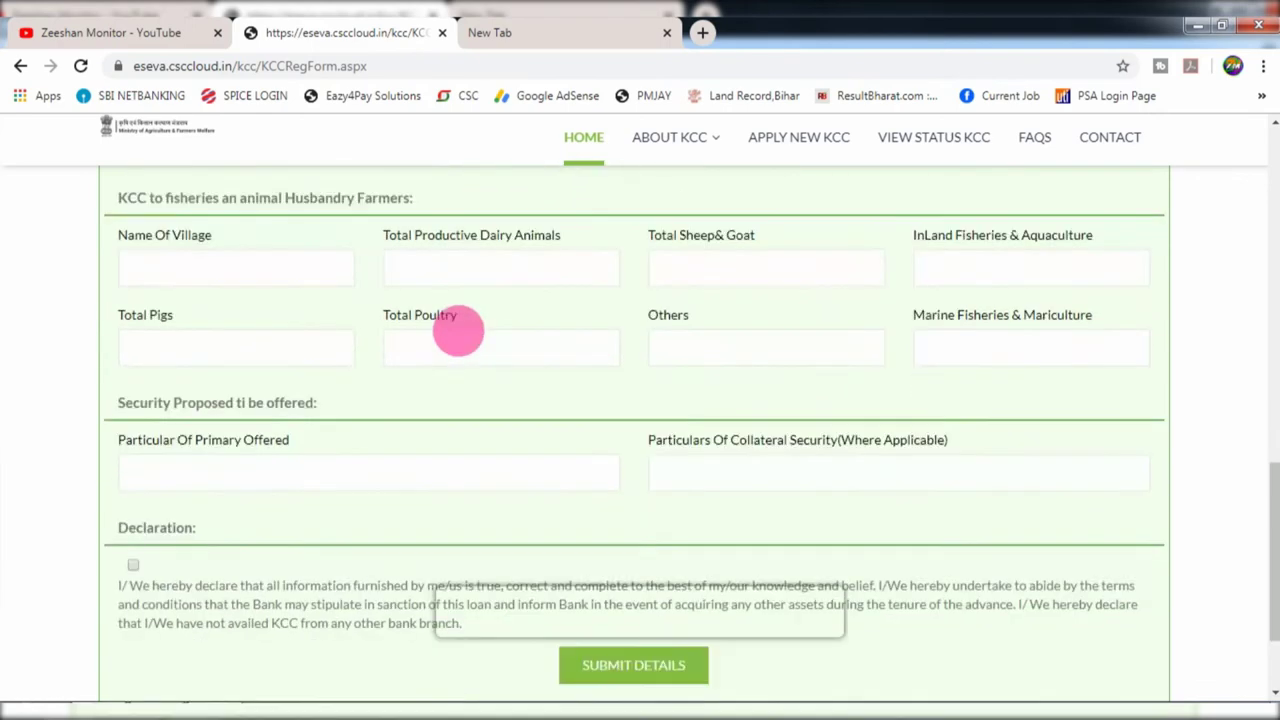
scroll(335, 318, up, 2)
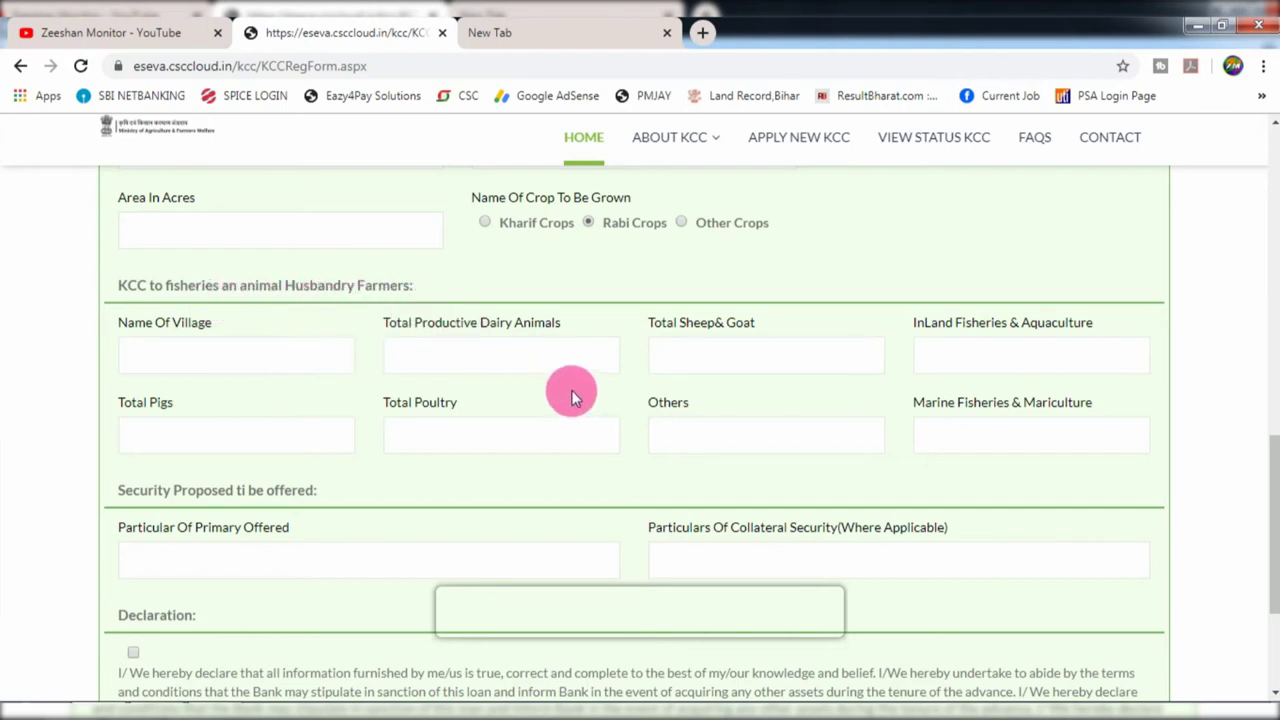
scroll(406, 366, down, 2)
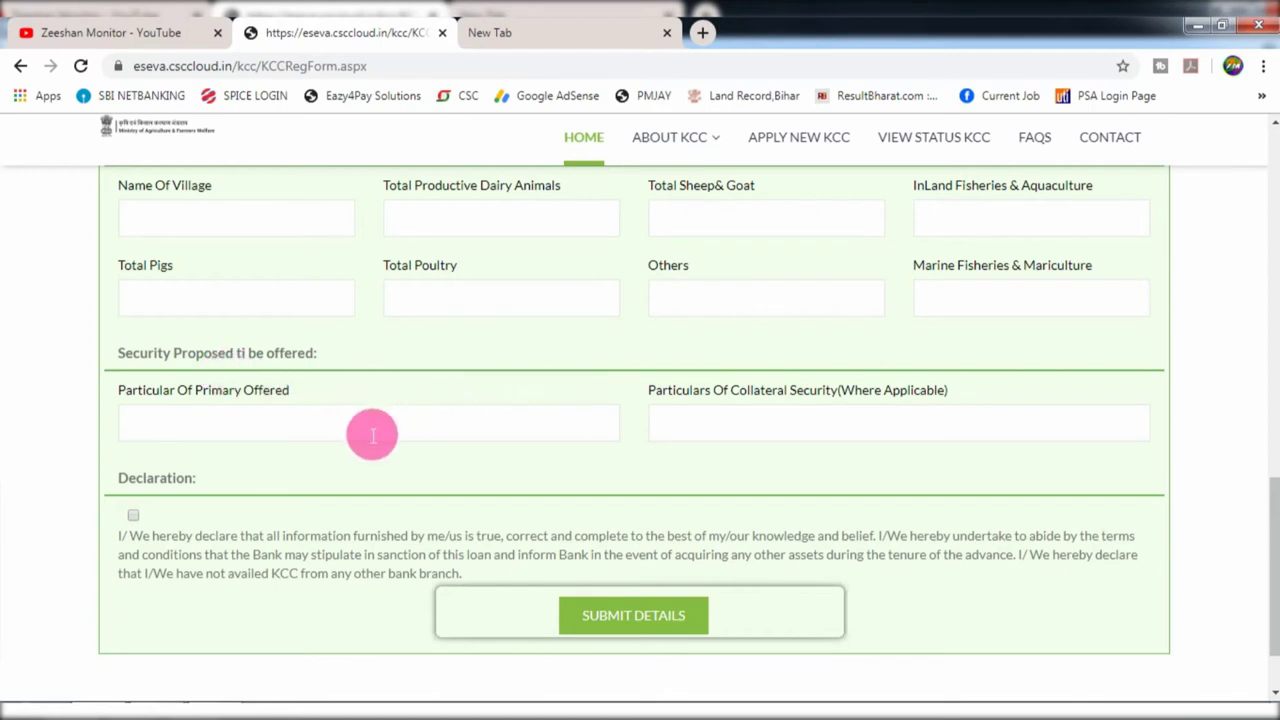
scroll(529, 443, down, 1)
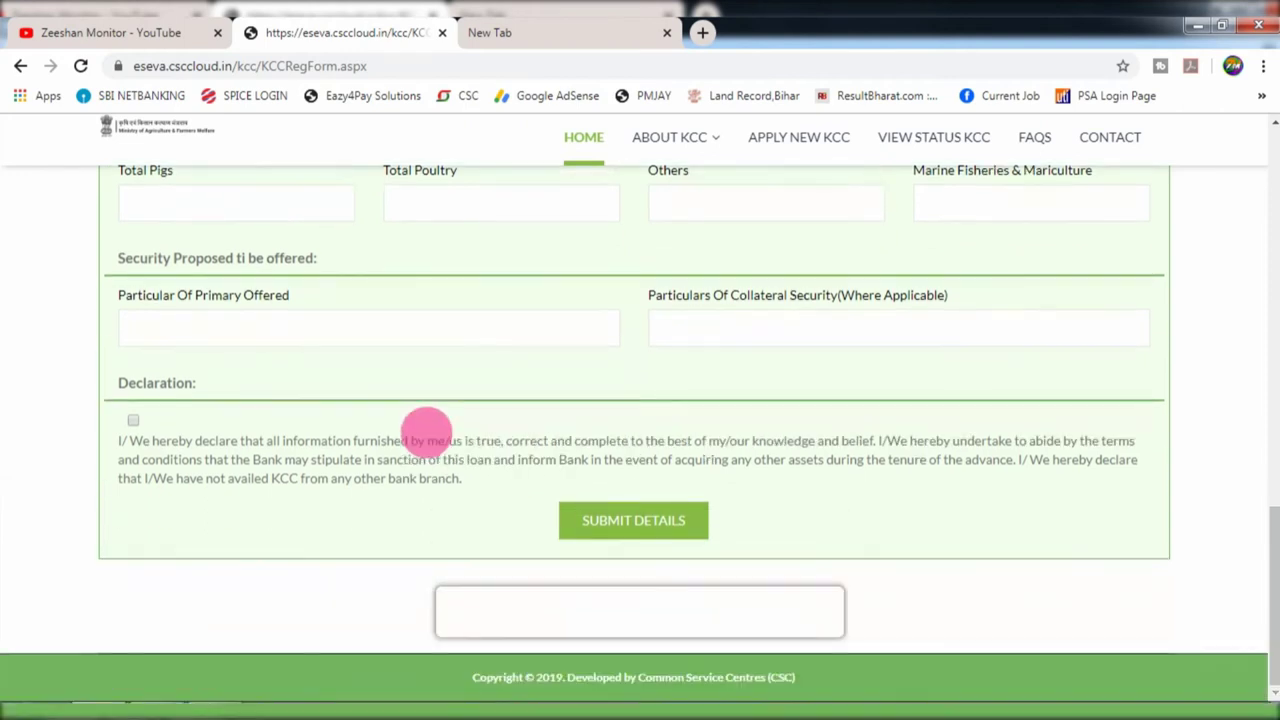
click(131, 422)
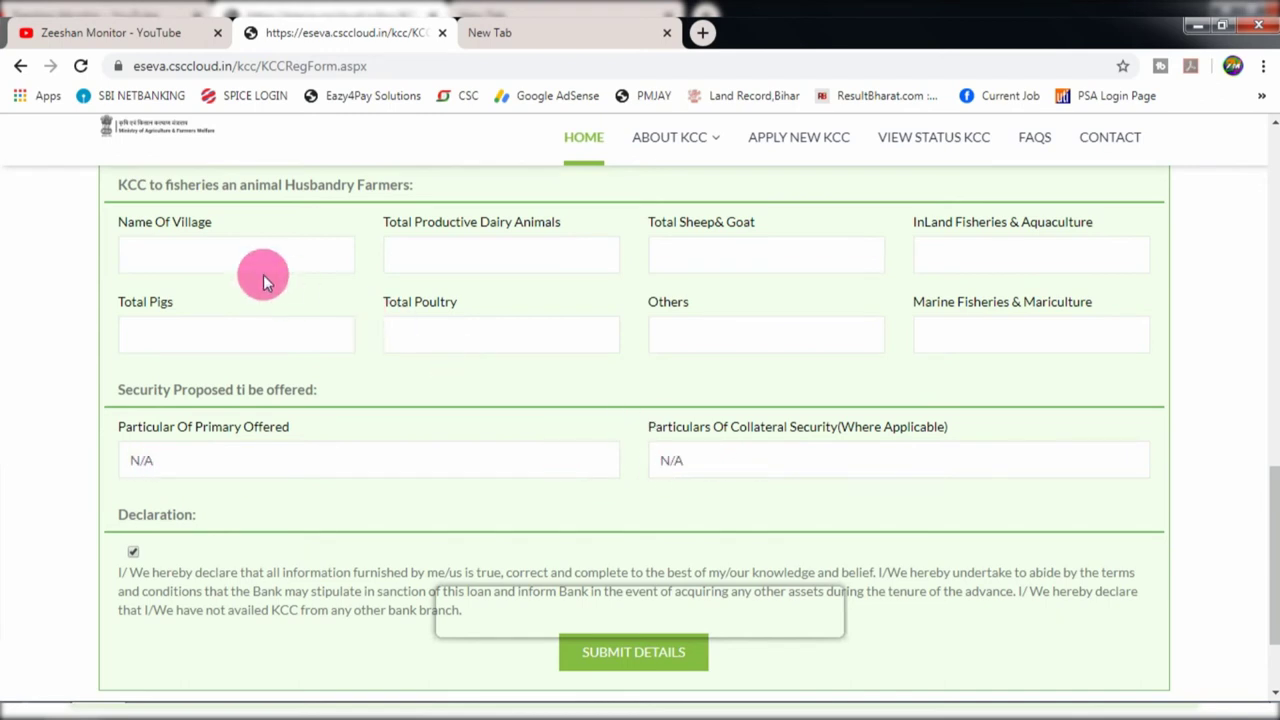
Step: Enter N/A as the village in the fisheries and animal husbandry section, and 0 for dairy animals, sheep and goats, and inland fisheries
scroll(263, 274, up, 3)
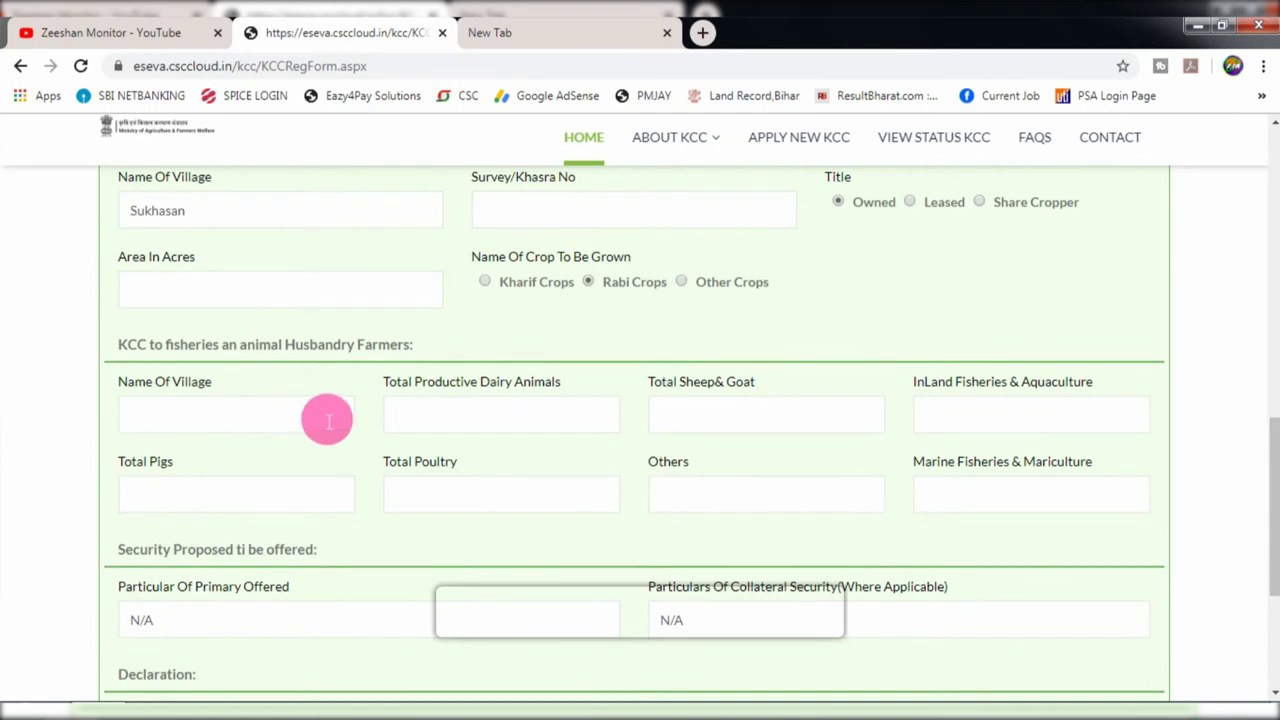
click(322, 414)
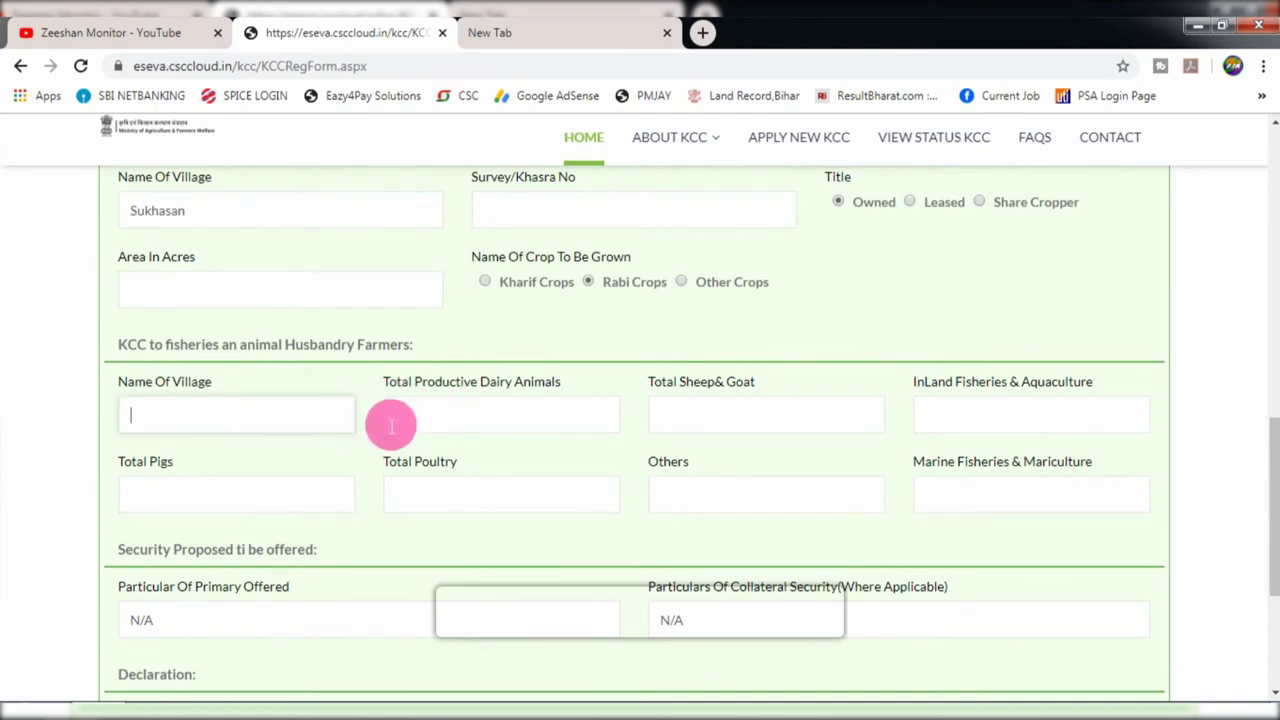
text(N/A)
click(423, 409)
text(0)
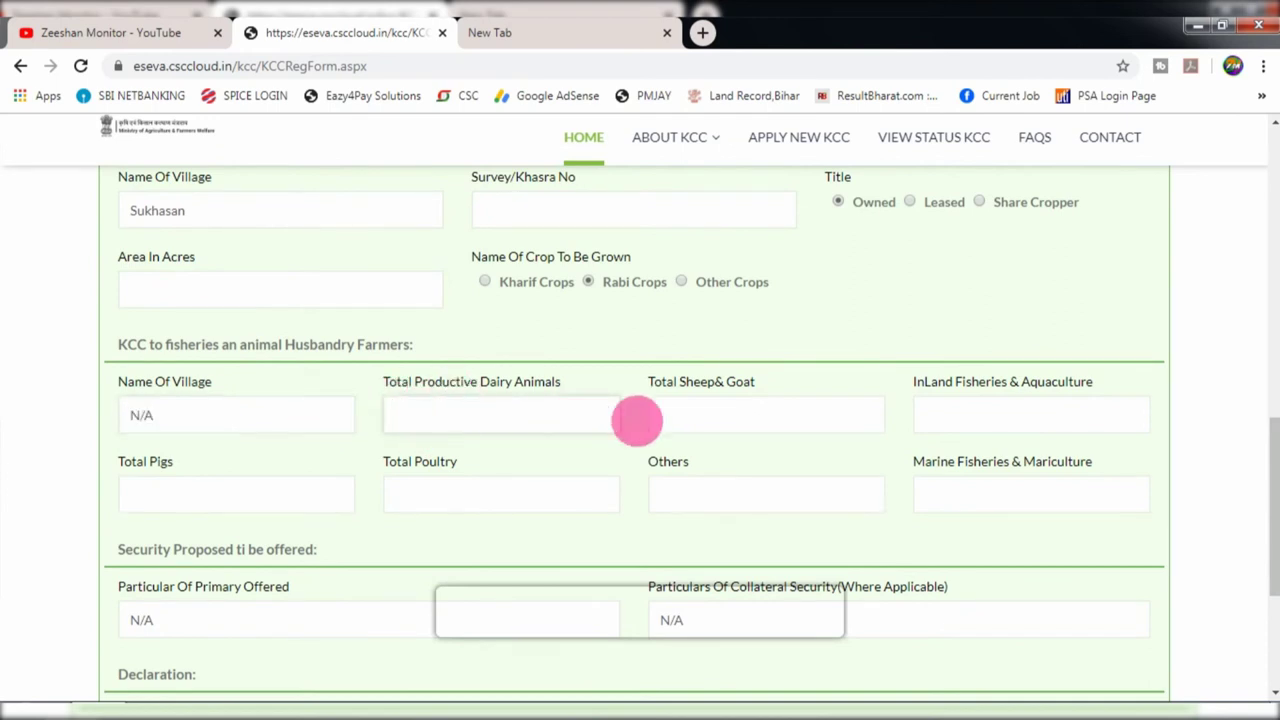
click(716, 431)
text(0)
click(1014, 429)
text(0)
Step: Enter 0 for marine fisheries, others, total poultry and total pigs in the animal husbandry section
click(986, 482)
text(0)
click(742, 488)
text(0)
click(529, 503)
text(0)
click(296, 514)
text(0)
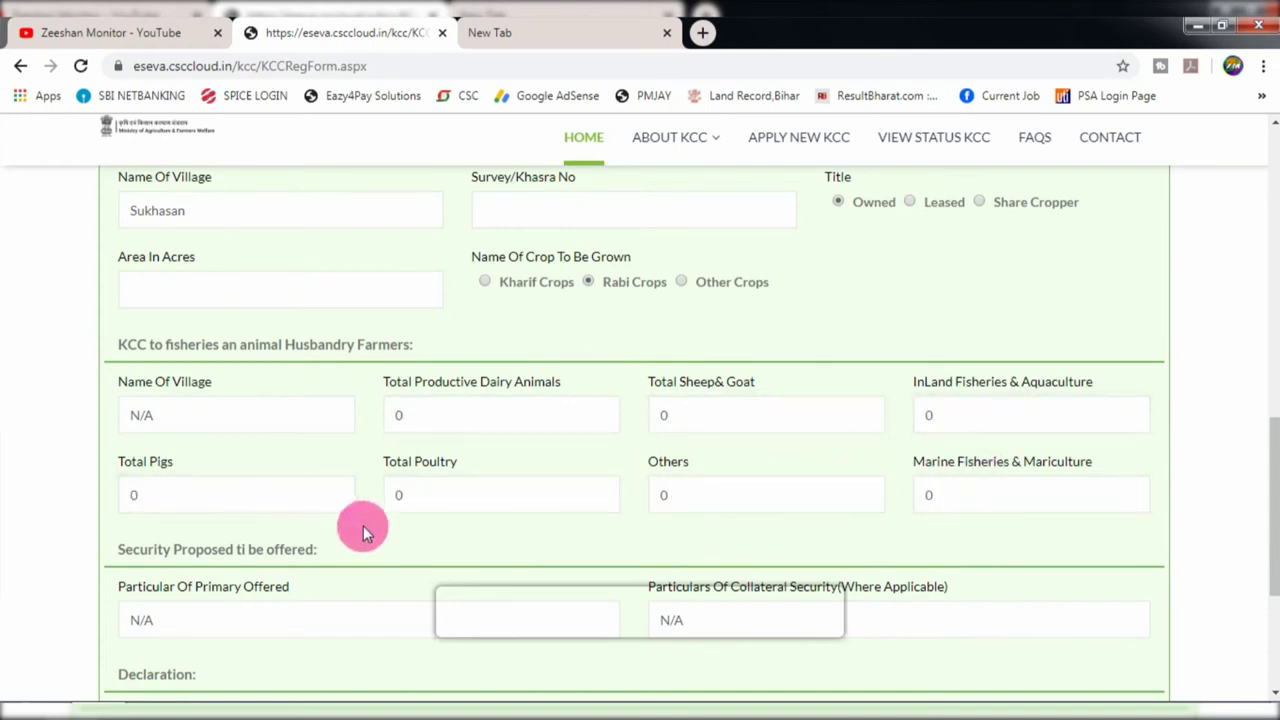
Step: Review the land, husbandry, security and declaration entries, and submit the KCC application details
scroll(363, 525, down, 2)
scroll(363, 525, up, 4)
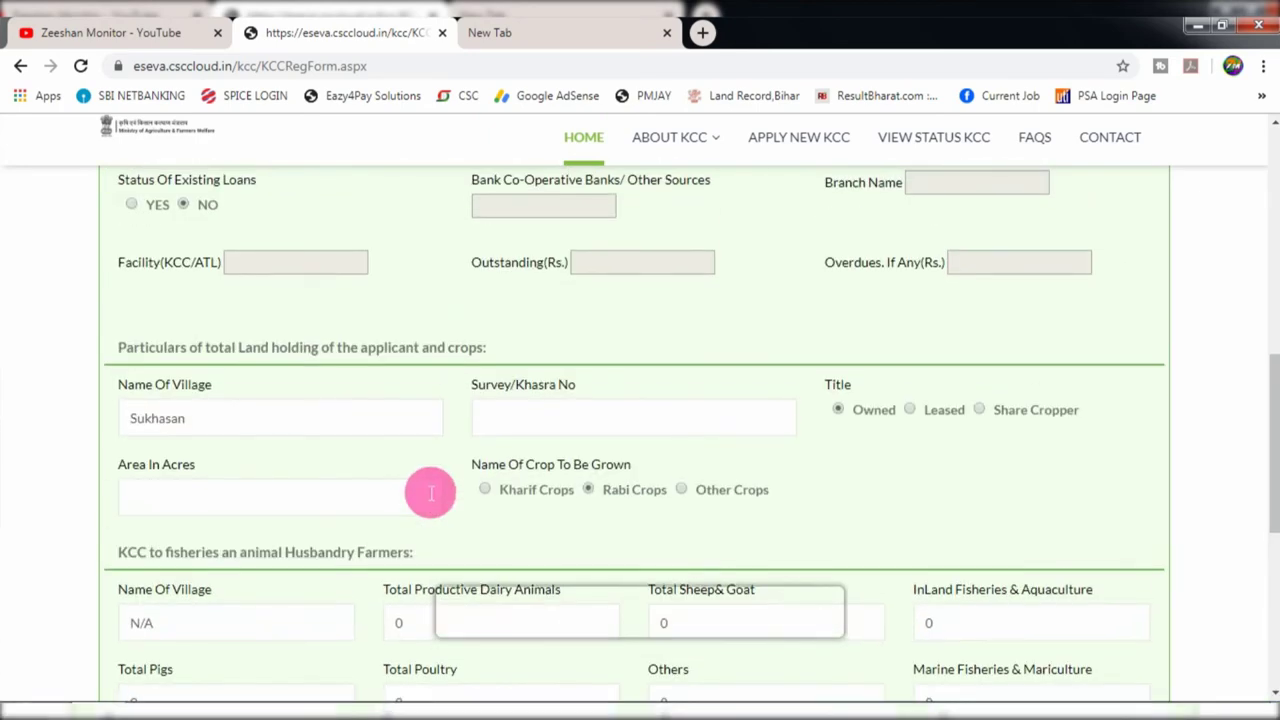
scroll(422, 484, down, 3)
scroll(422, 484, down, 2)
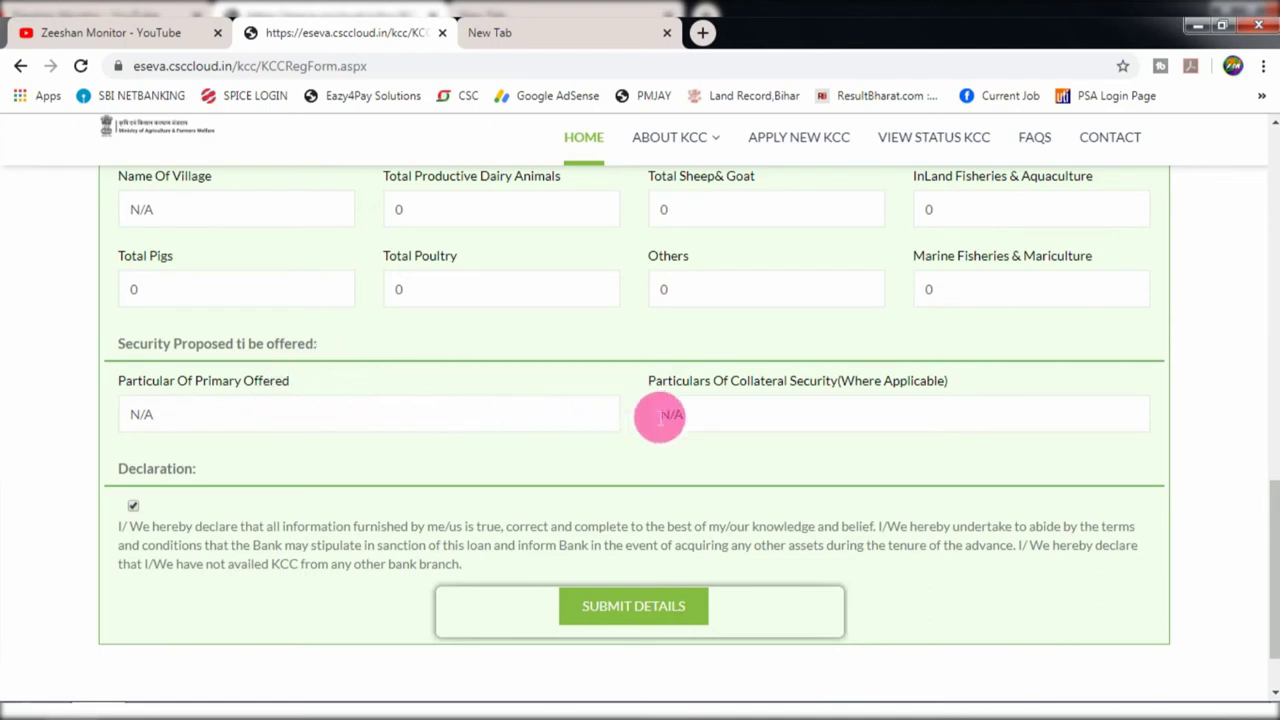
scroll(662, 420, up, 2)
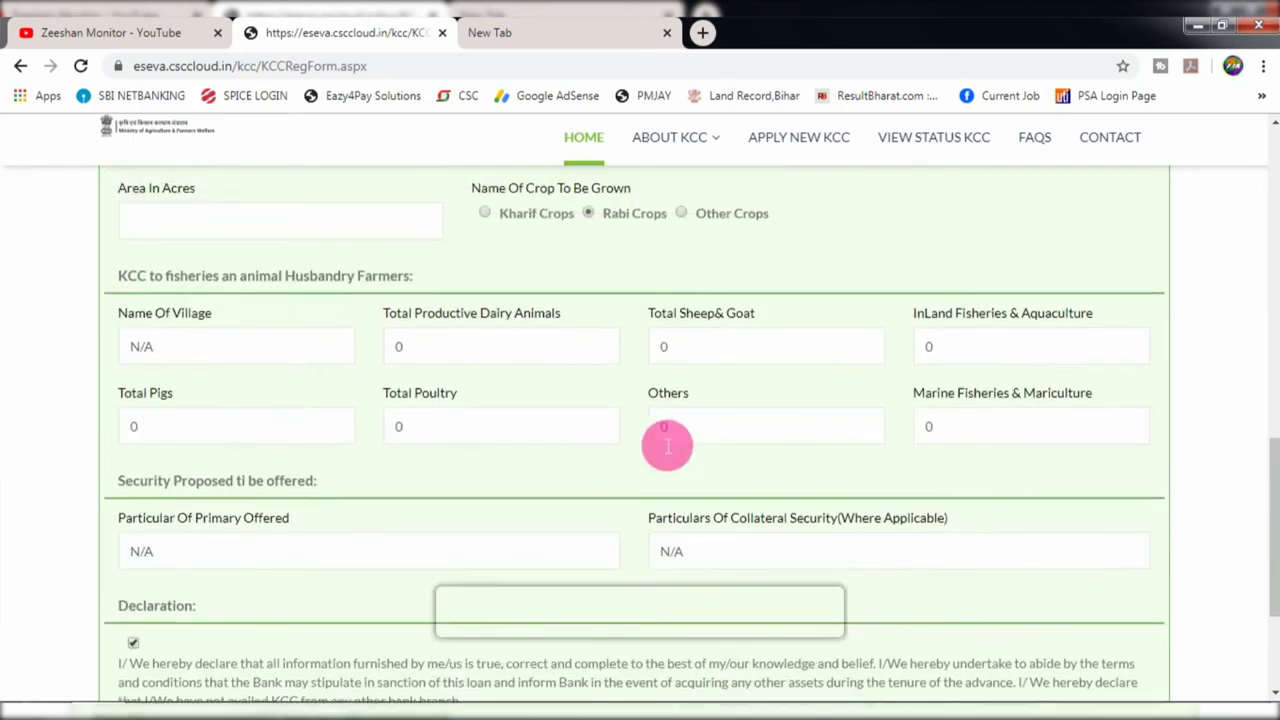
scroll(662, 440, down, 3)
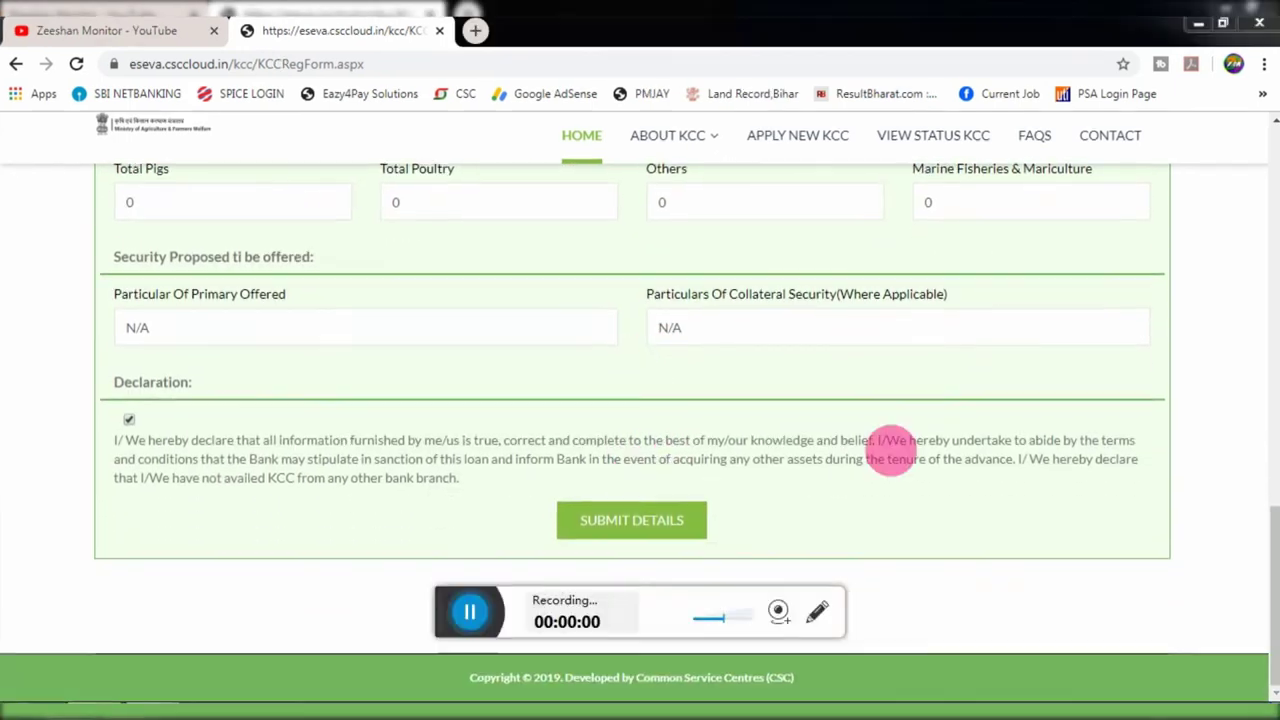
scroll(643, 580, up, 1)
click(606, 586)
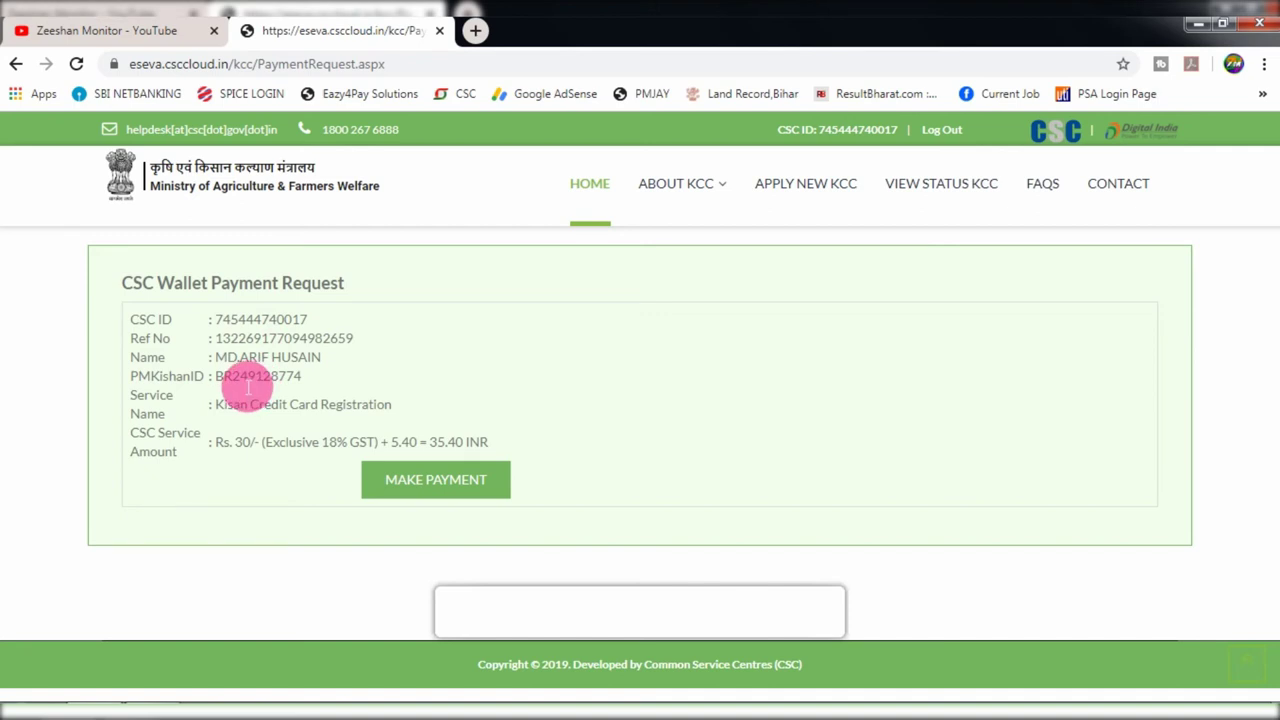
Step: Check the service name and service amount on the CSC wallet payment request, and proceed to make the payment
drag(224, 406, 310, 420)
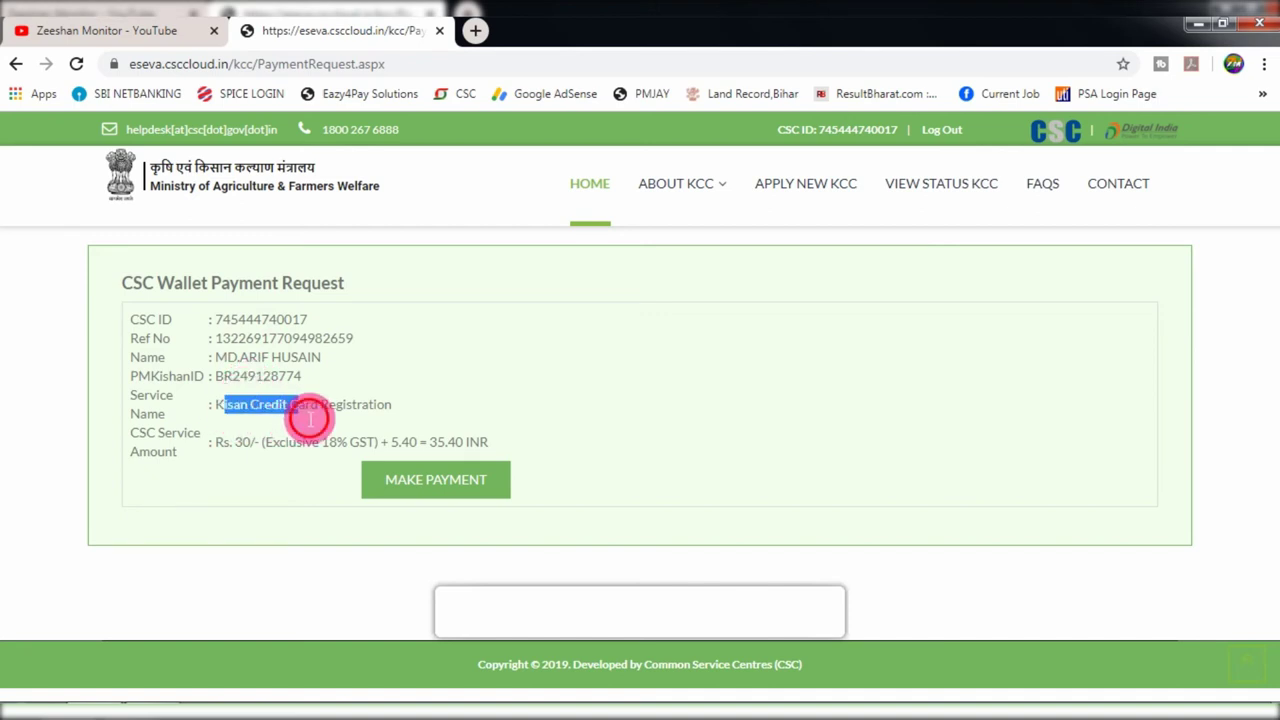
click(270, 438)
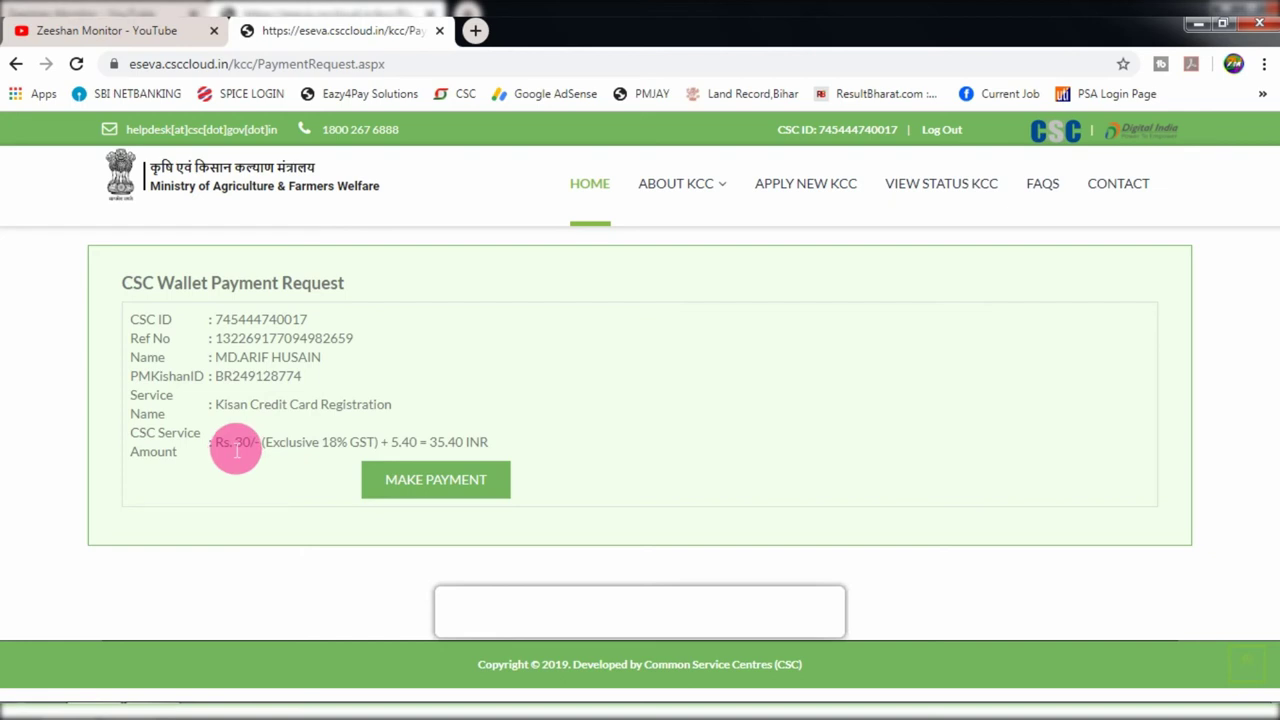
drag(220, 449, 361, 456)
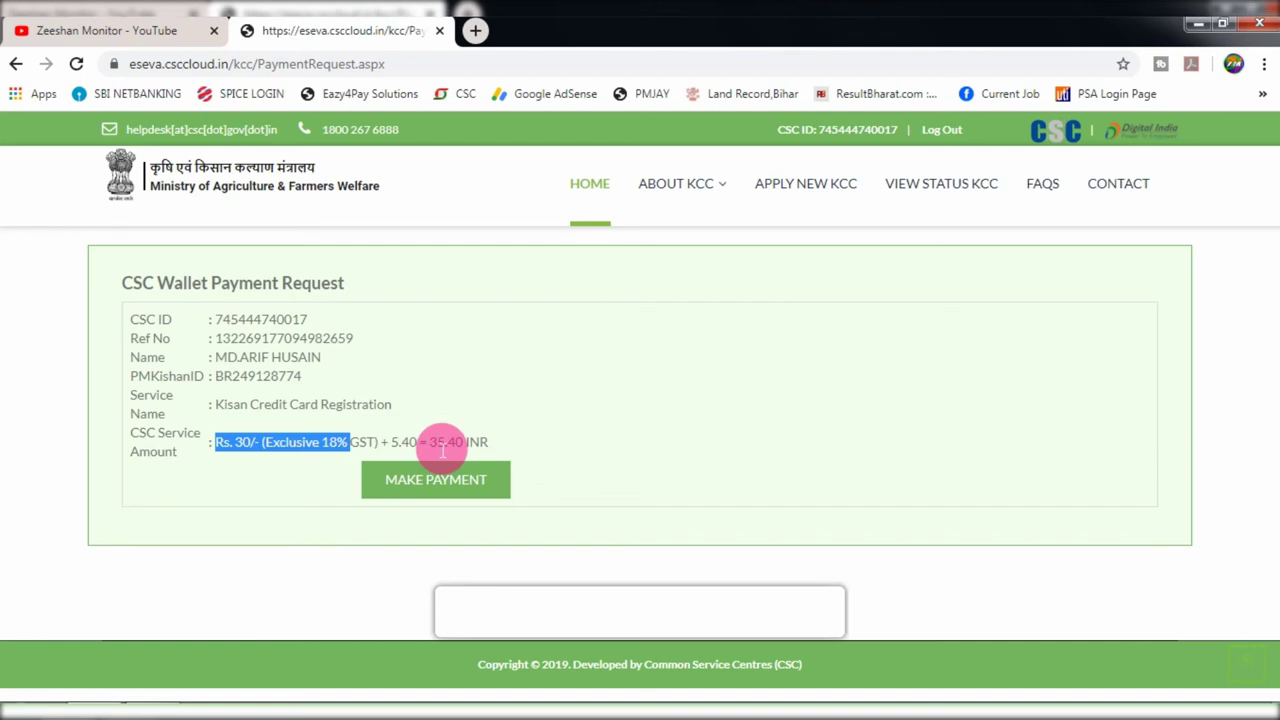
drag(428, 445, 455, 450)
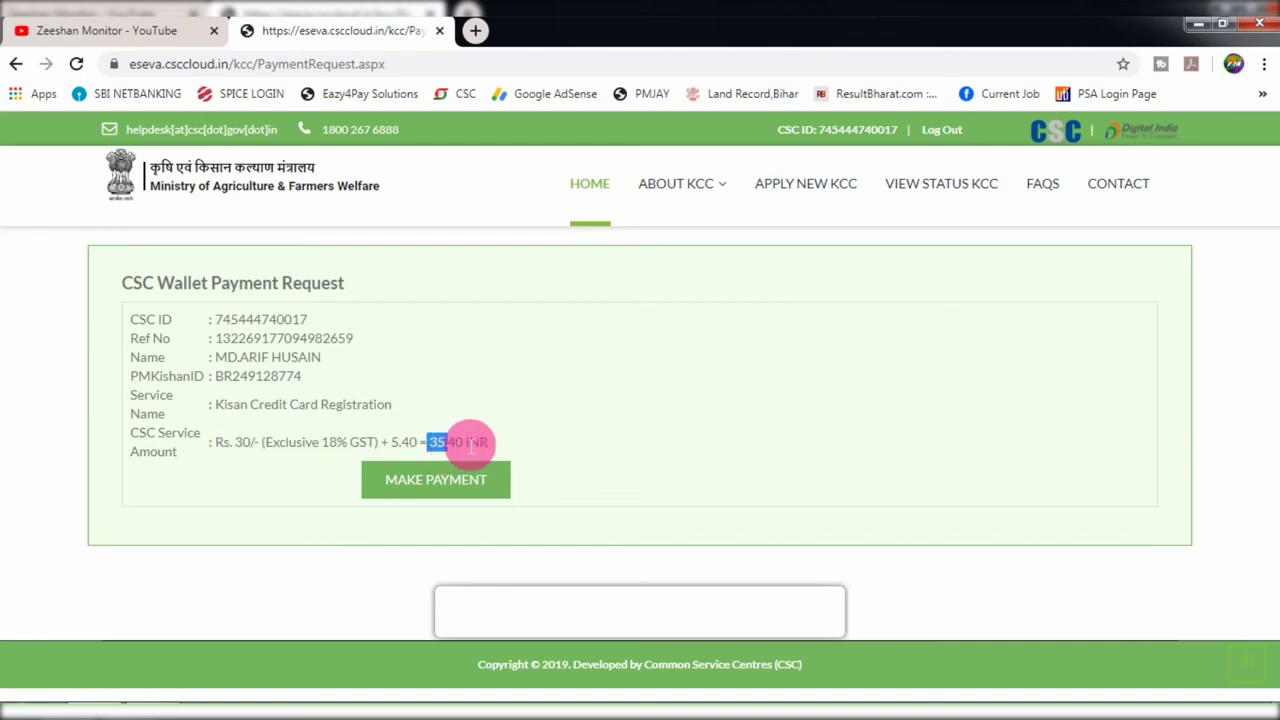
click(585, 417)
click(413, 481)
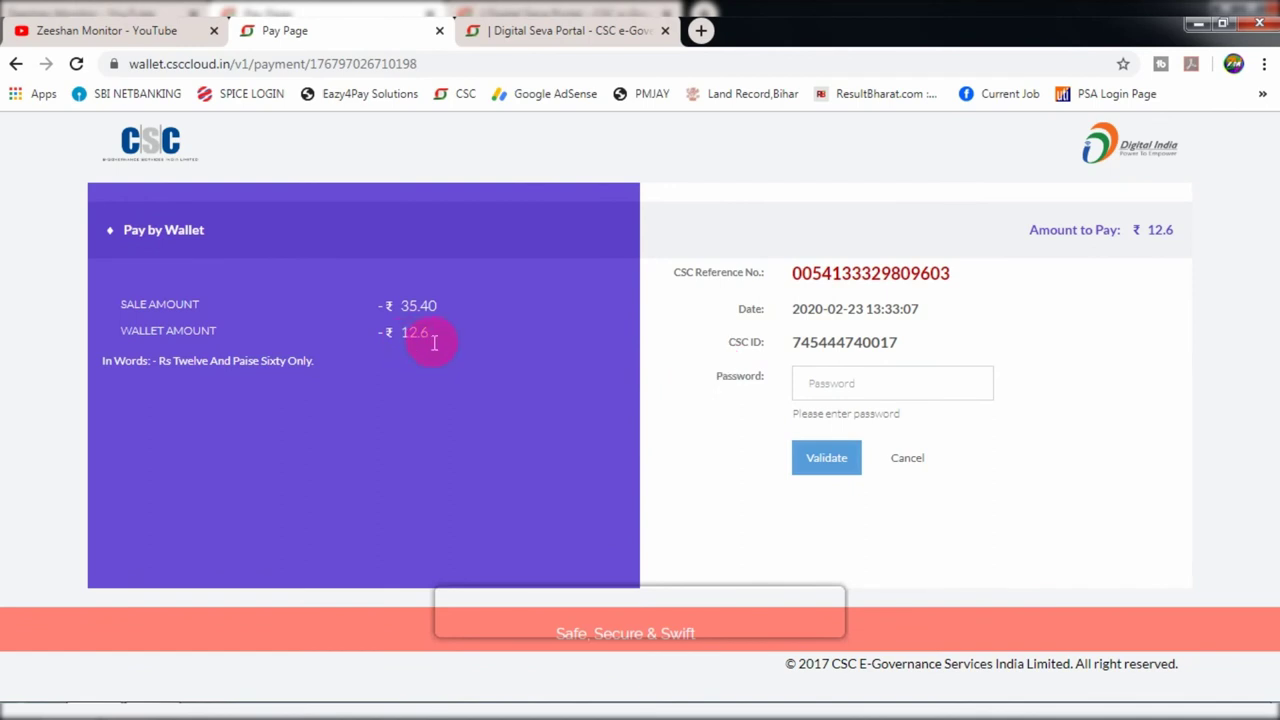
Step: Check the sale and wallet amounts, validate with the account password, and pay using the wallet PIN
double_click(412, 340)
drag(407, 311, 426, 313)
drag(427, 313, 429, 343)
double_click(412, 341)
click(855, 393)
key(ctrl+v)
click(824, 458)
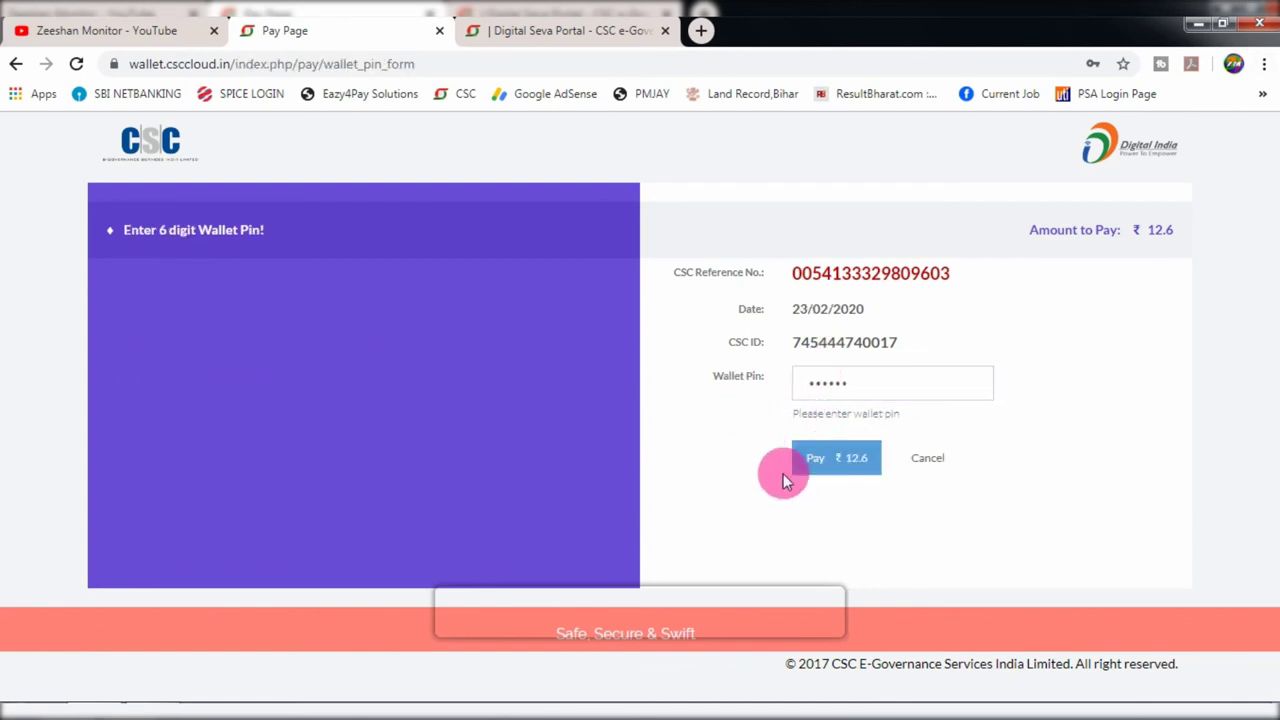
click(828, 468)
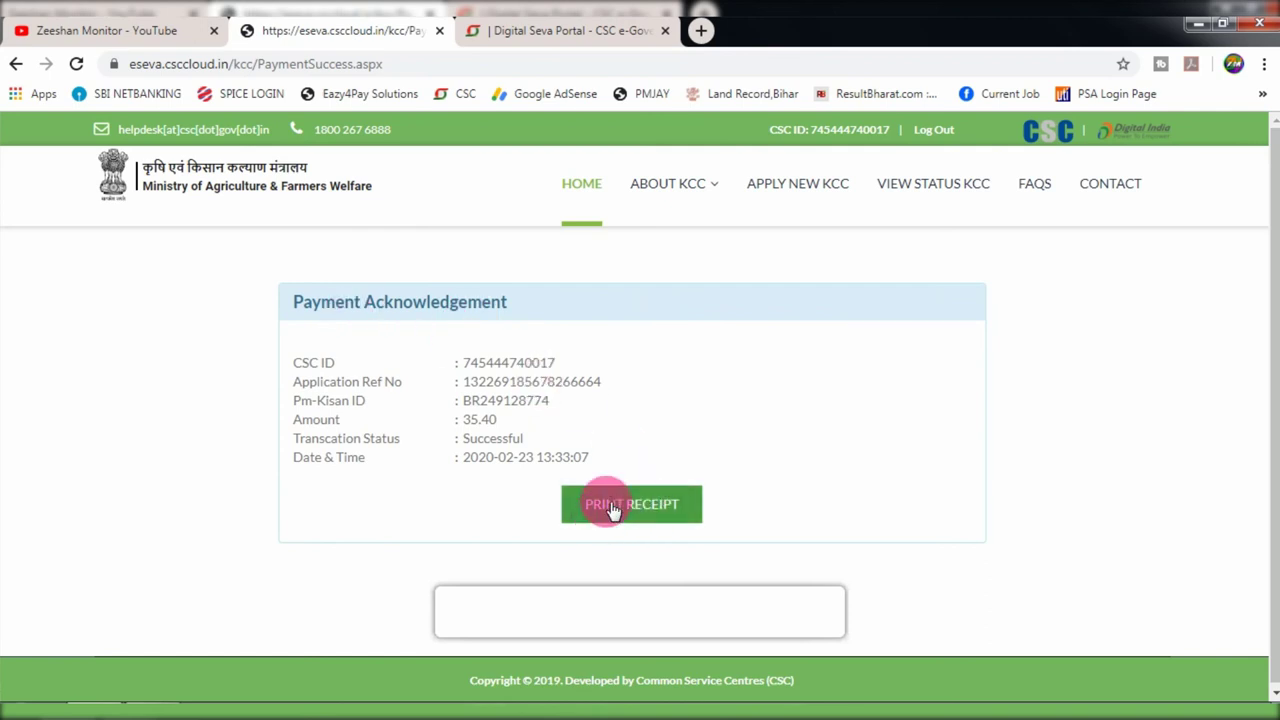
Step: Open the payment receipt and review its applicant details, bank details, CSC fee and disclaimer
click(614, 508)
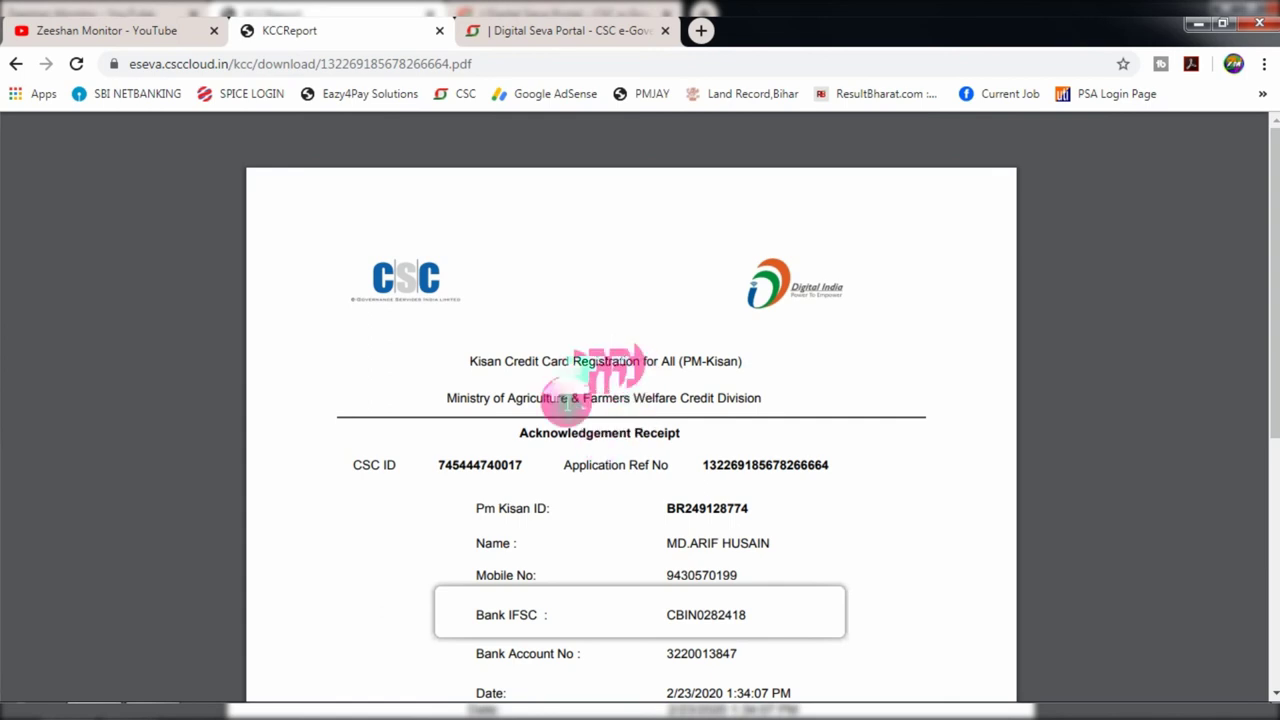
scroll(620, 415, down, 1)
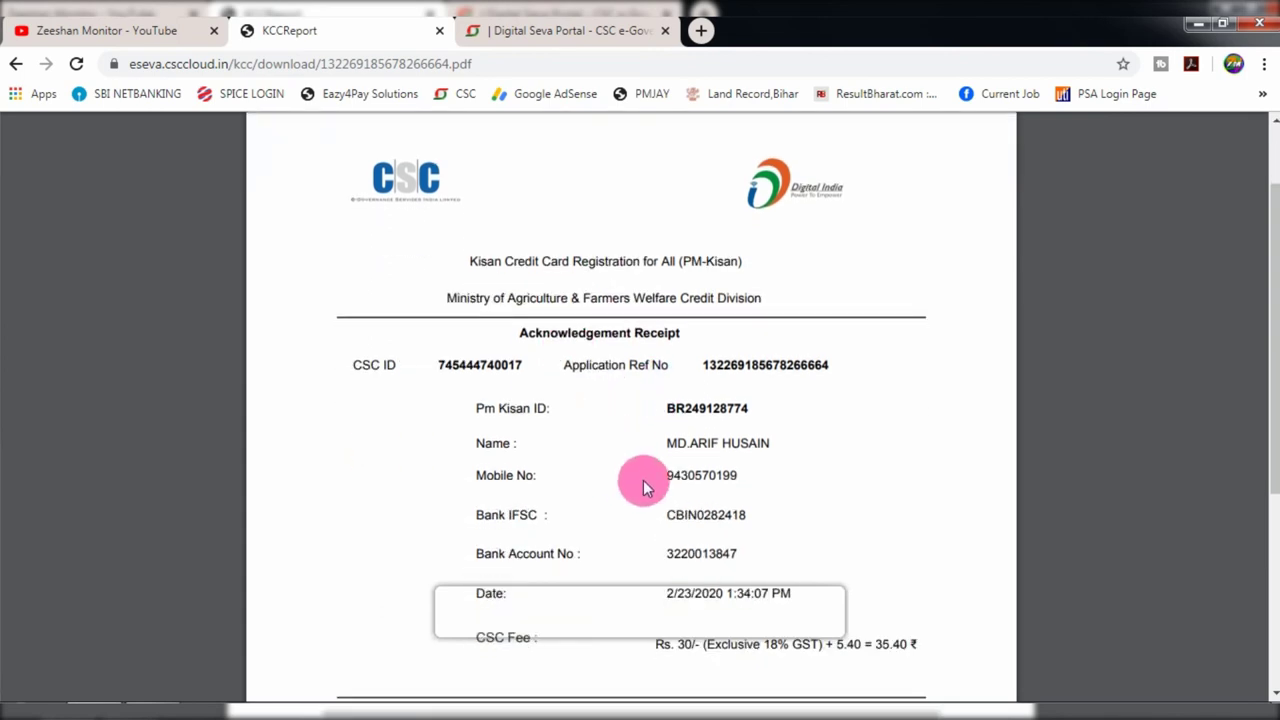
scroll(643, 482, down, 1)
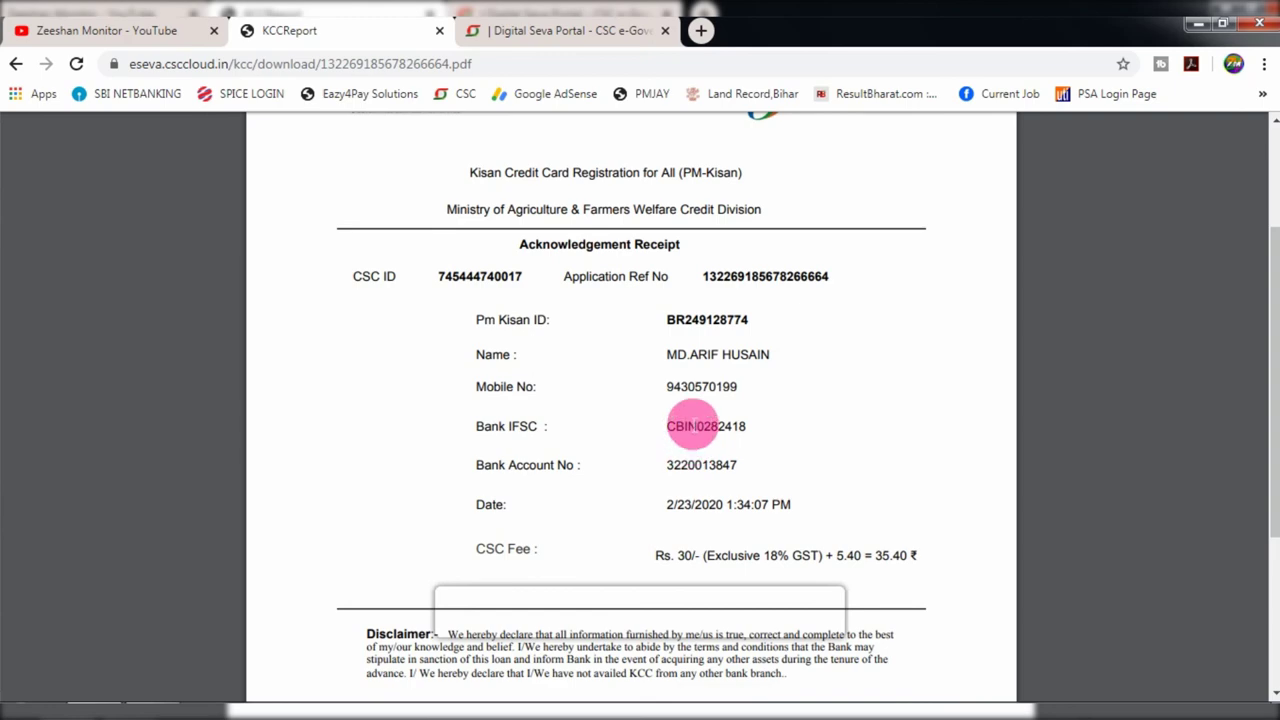
scroll(662, 497, down, 1)
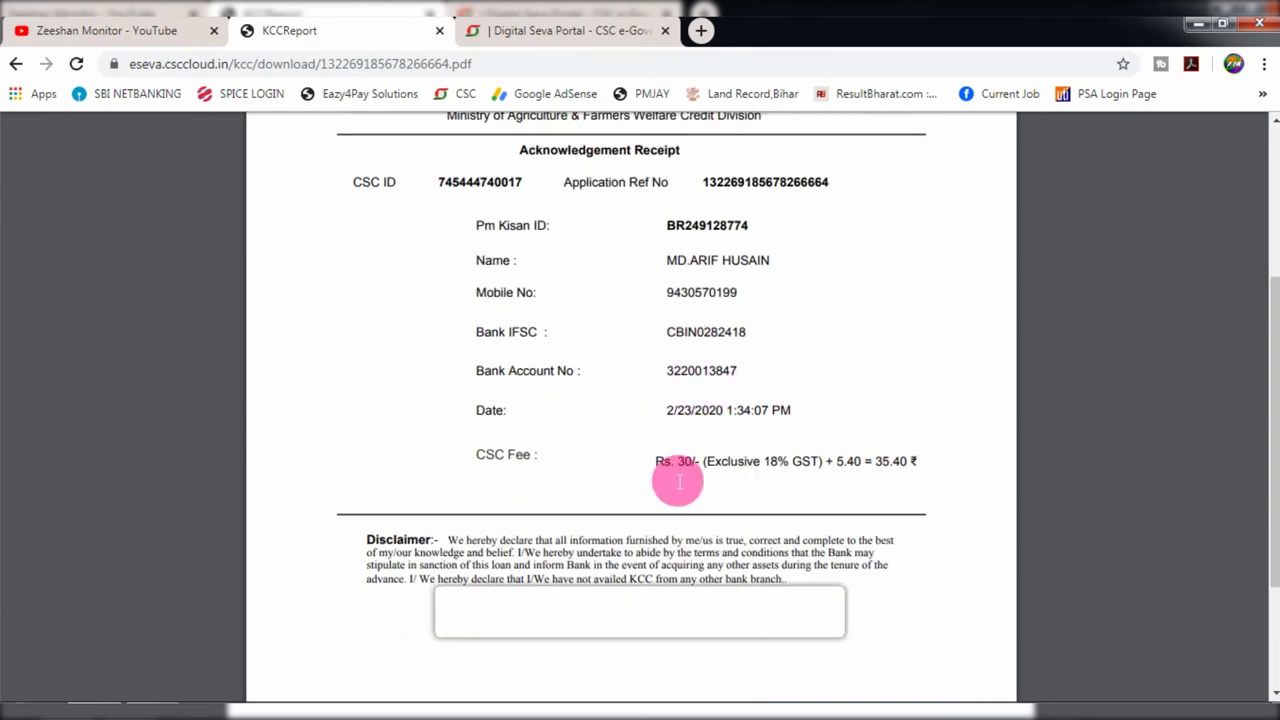
scroll(660, 497, down, 2)
scroll(624, 510, up, 5)
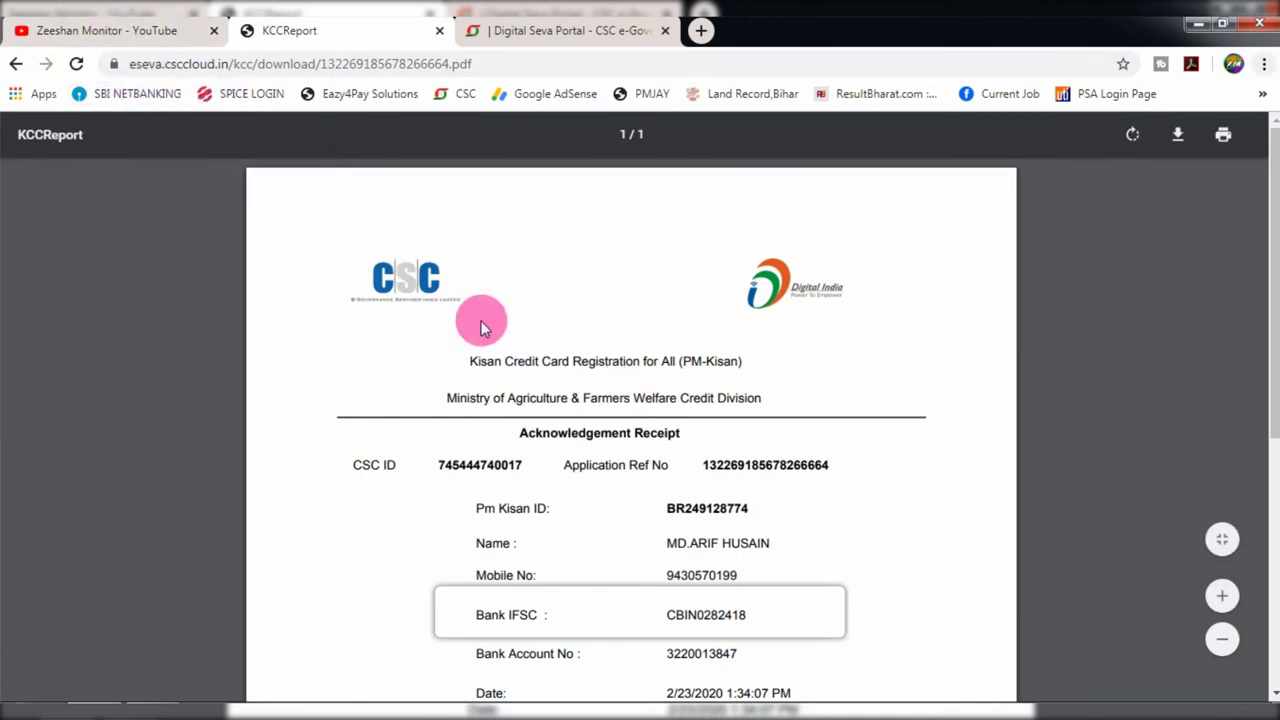
scroll(481, 327, down, 5)
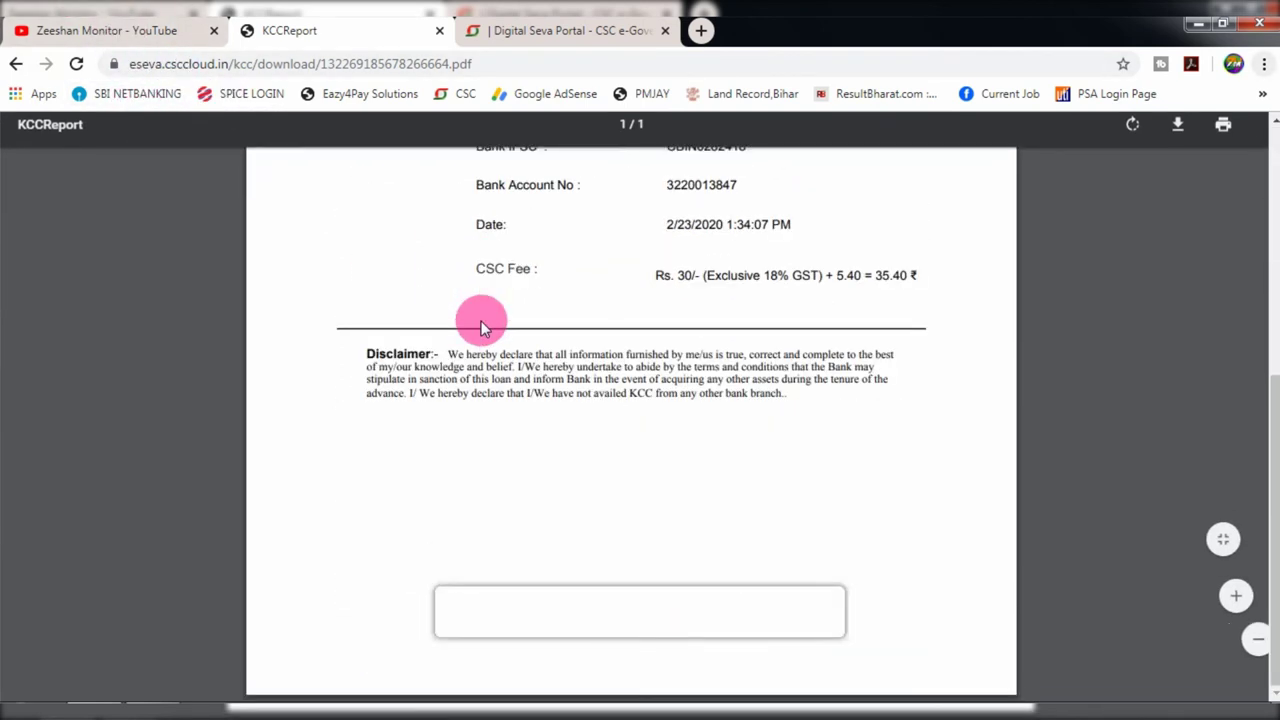
scroll(495, 355, up, 3)
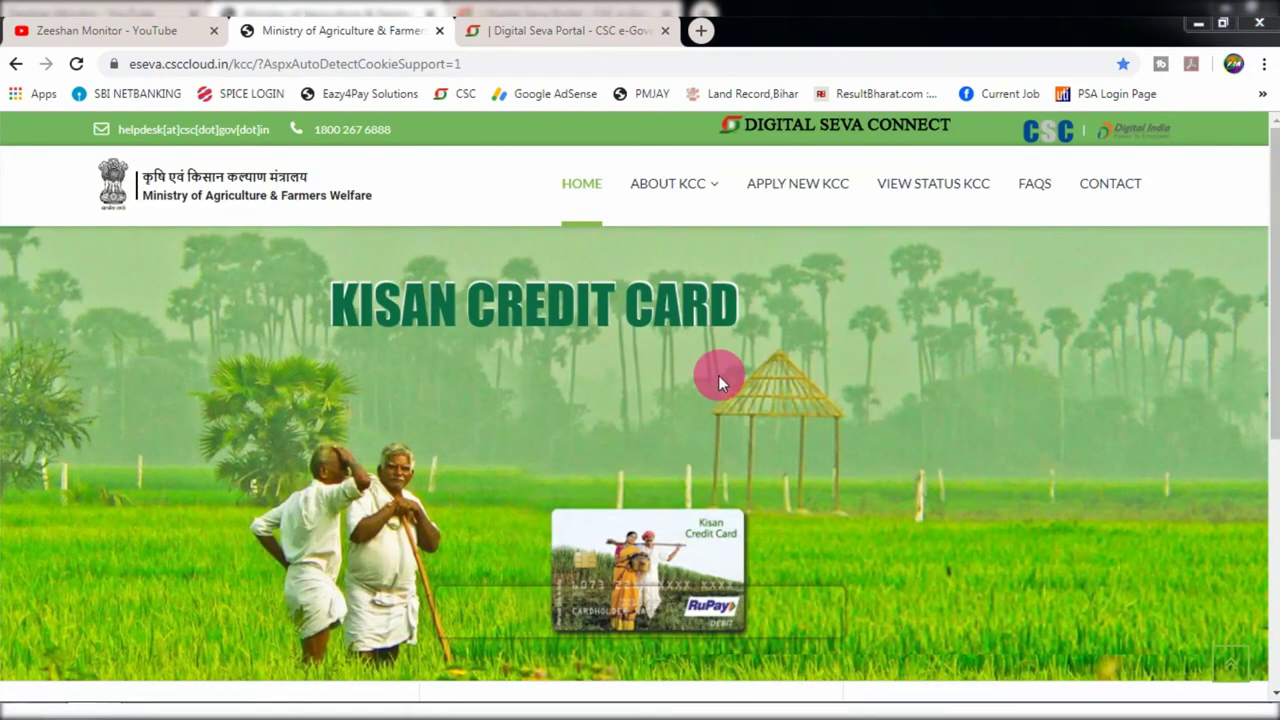
Step: Look up the KCC application status using the application reference number from the receipt
click(925, 195)
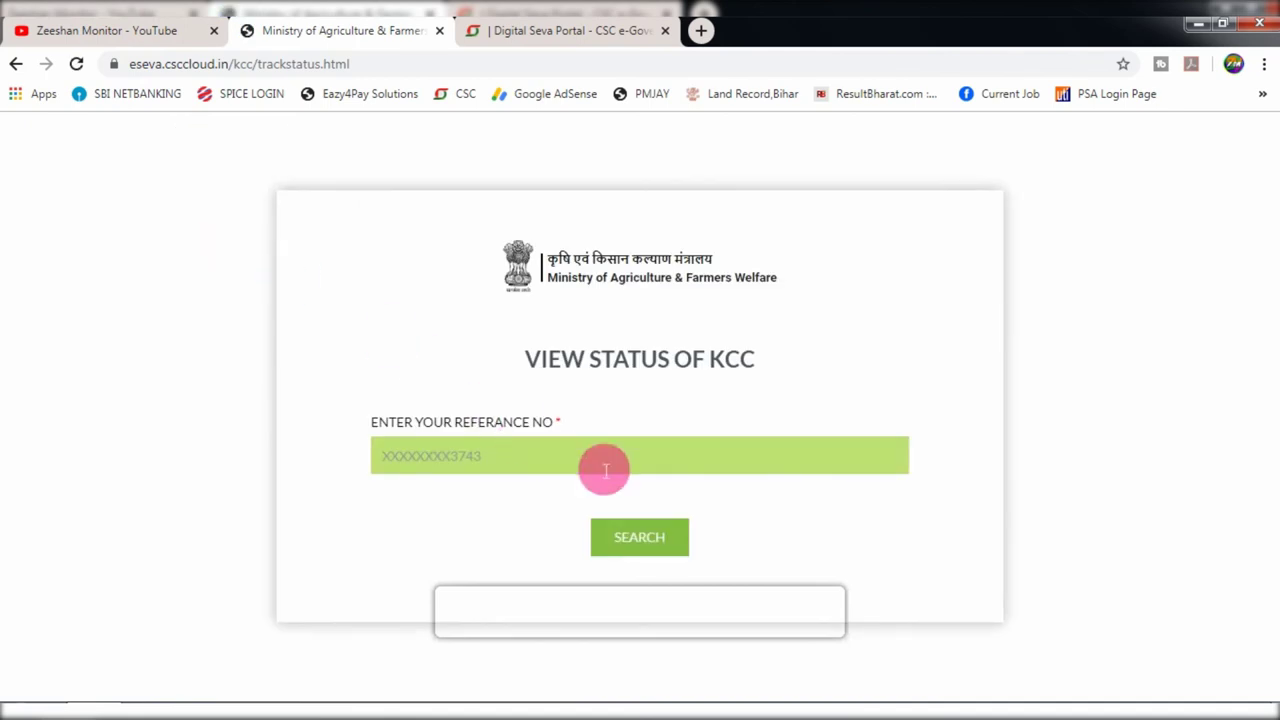
click(479, 459)
key(ctrl+v)
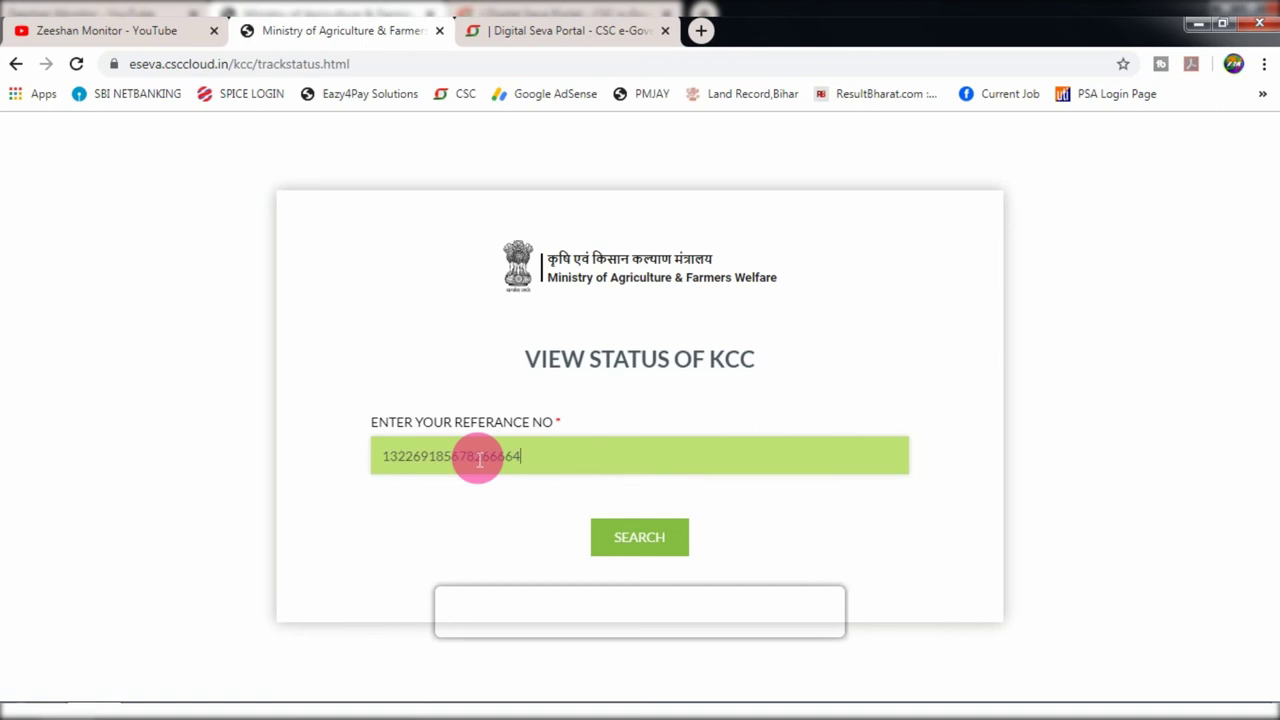
click(642, 541)
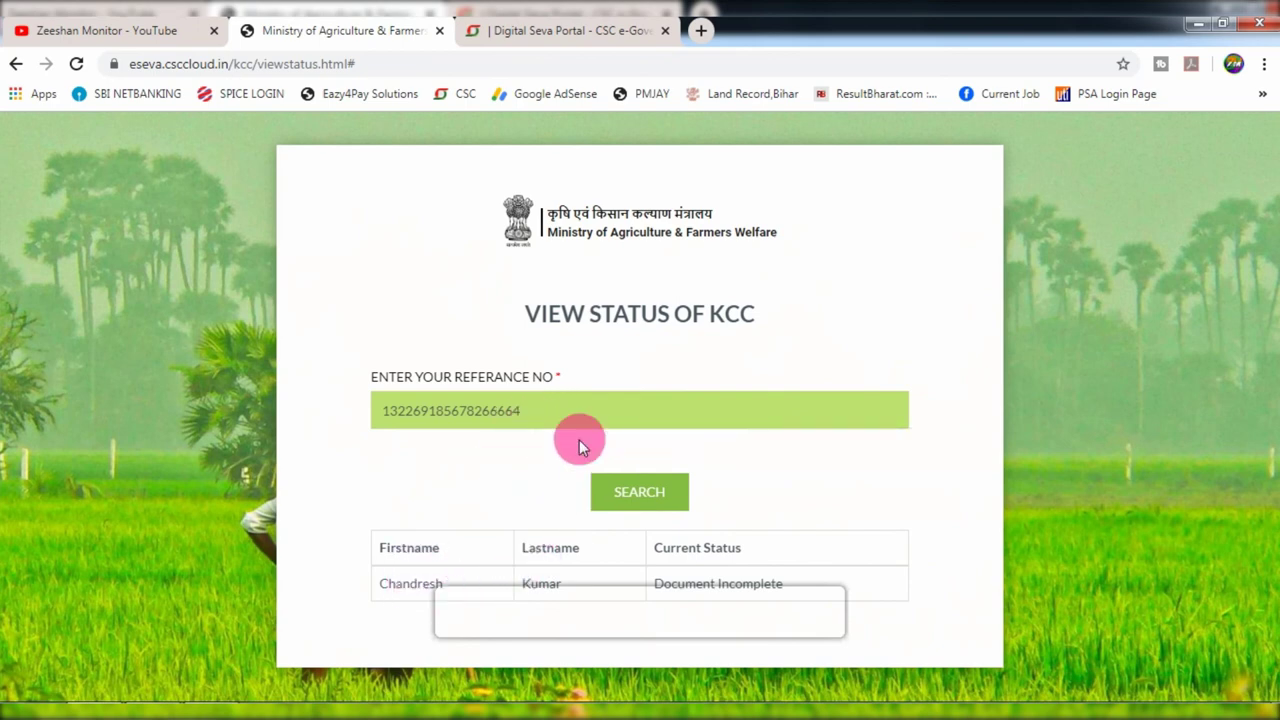
click(436, 428)
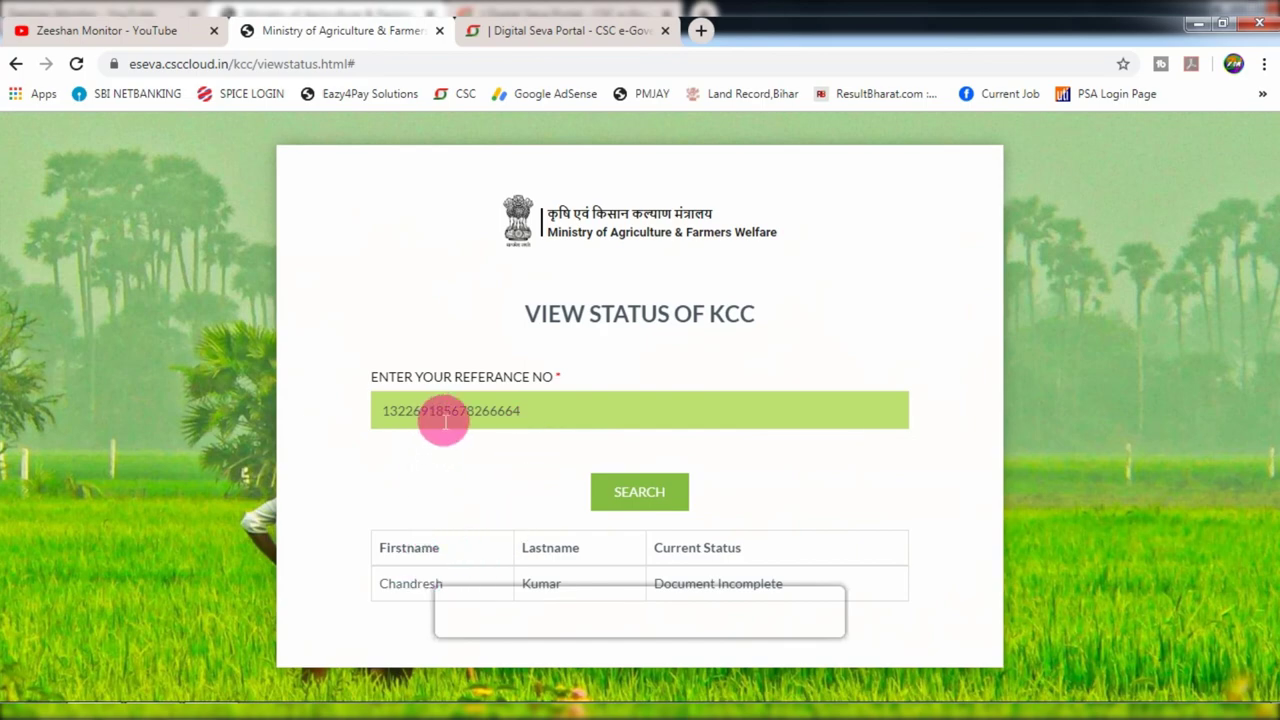